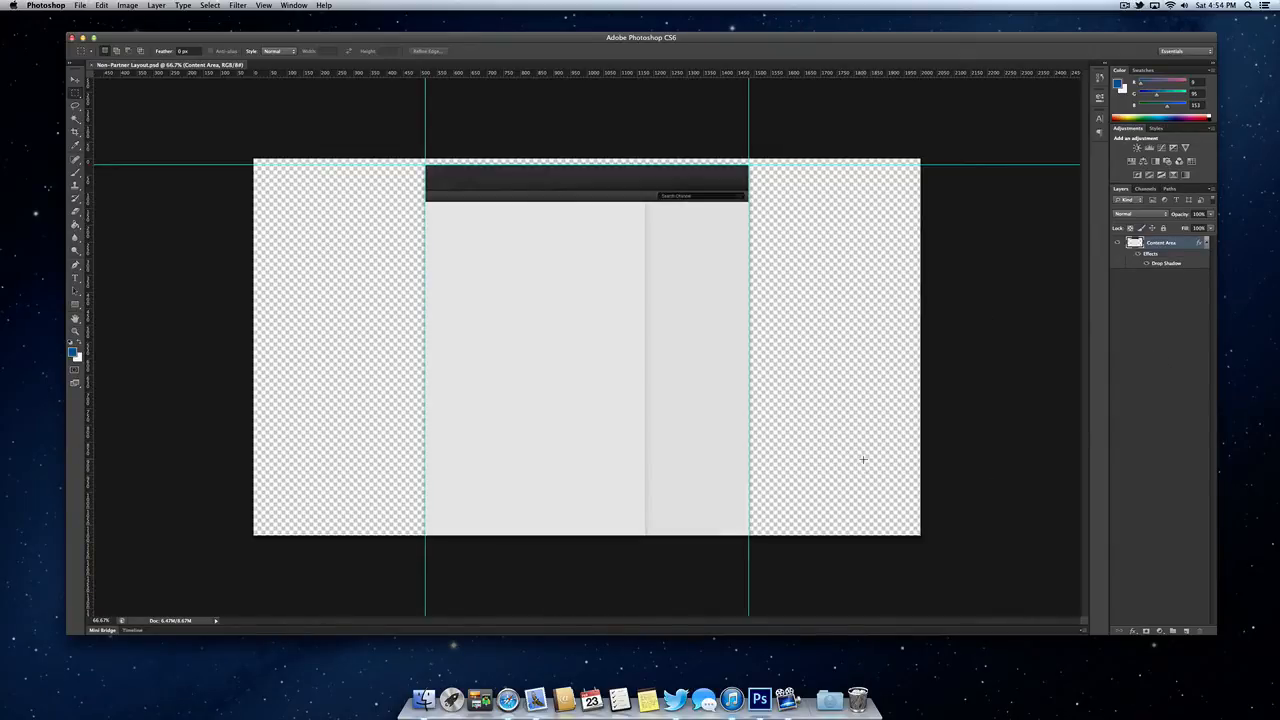
Add a new layer beneath the Content Area layer and name it Background.
click(1186, 632)
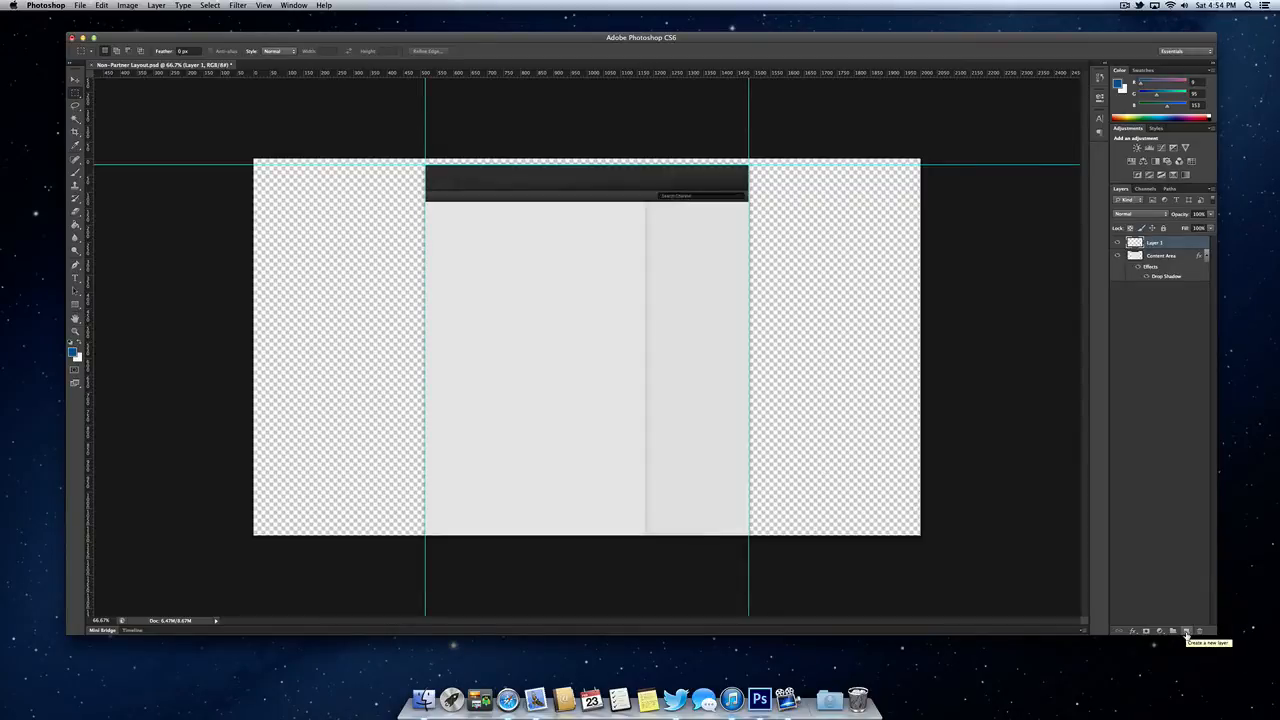
drag(1180, 256, 1177, 292)
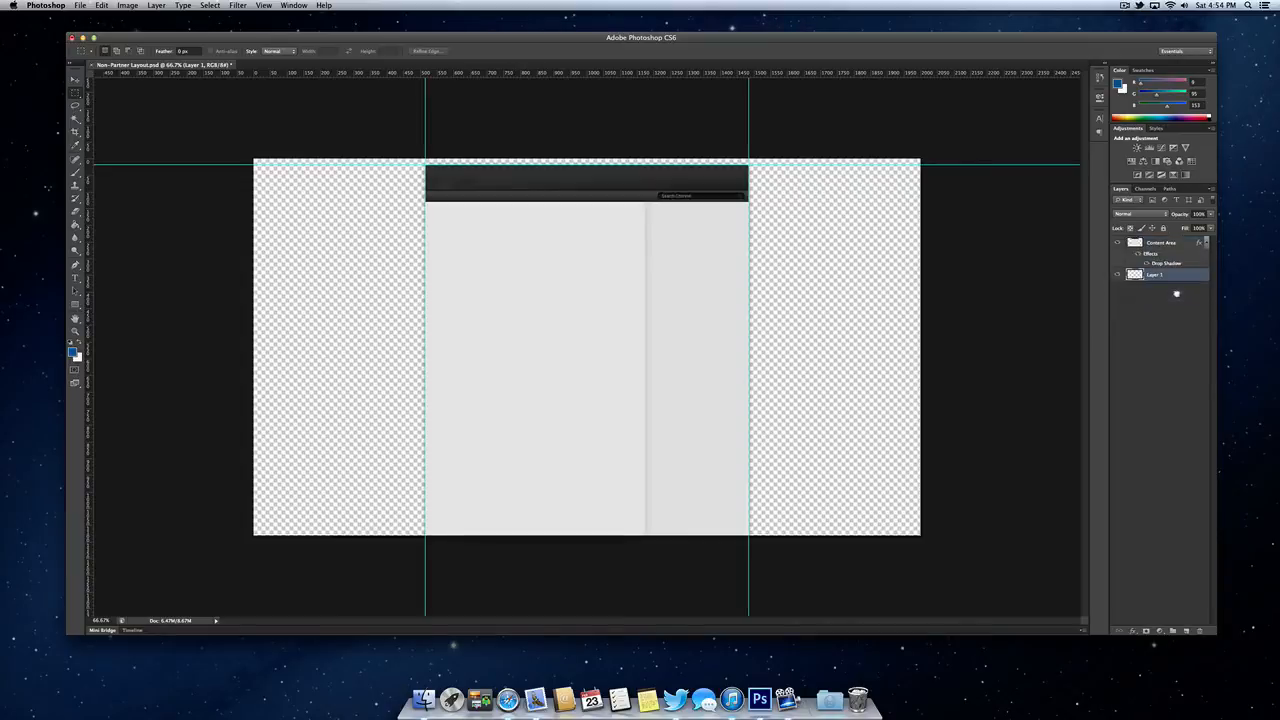
double_click(1156, 275)
text(Background)
key(Return)
For the Gradient tool, set the starting colour stop to a lighter blue and the end colour stop to dark blue 095f99.
click(75, 226)
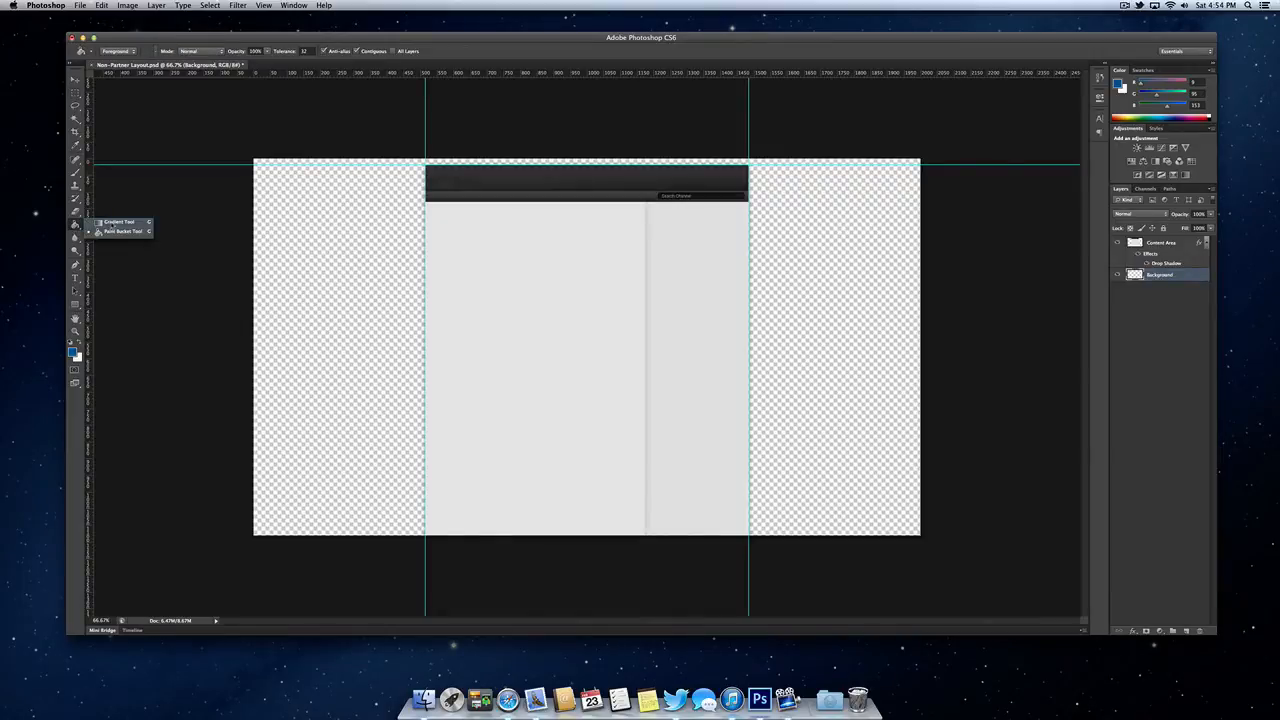
click(115, 221)
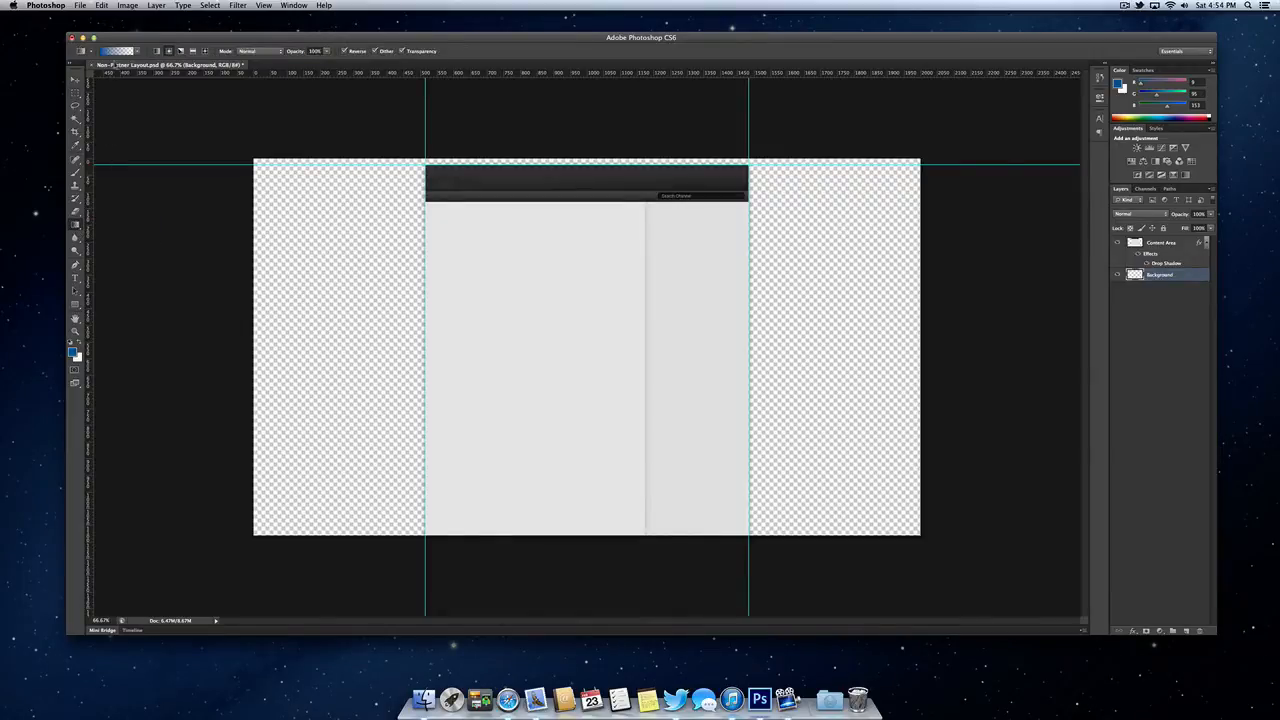
click(117, 50)
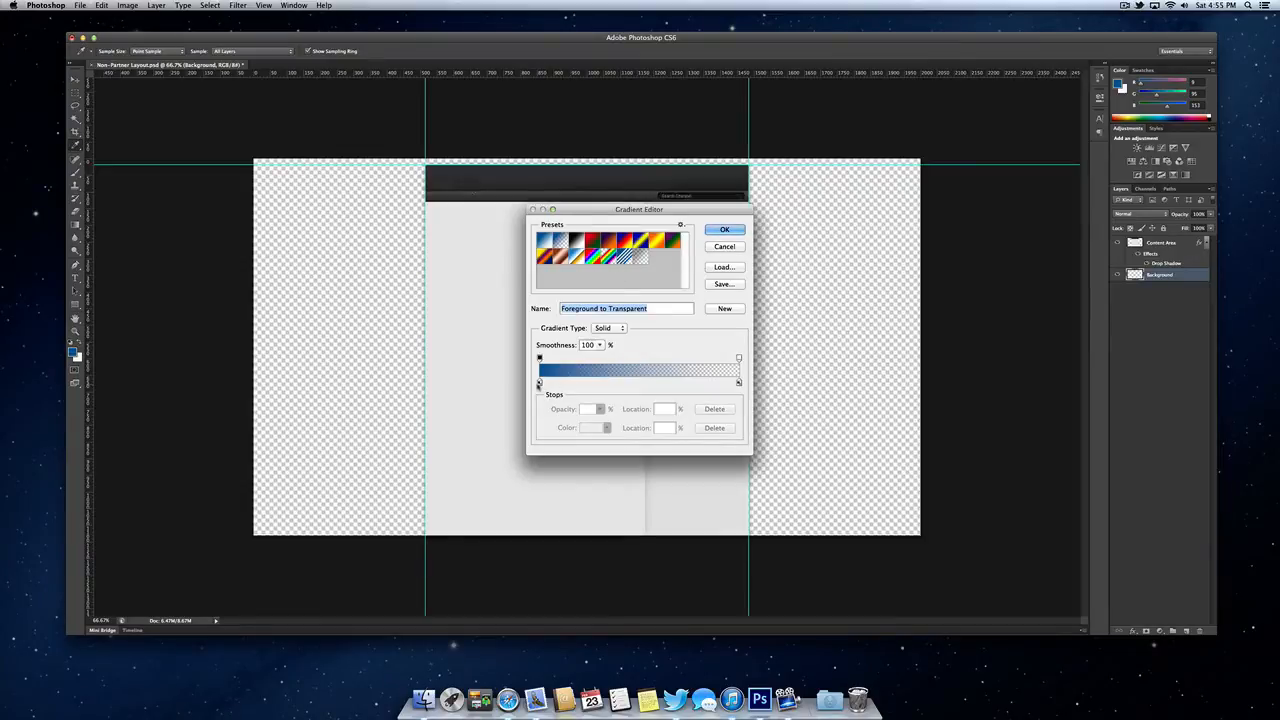
double_click(538, 383)
drag(592, 277, 603, 276)
click(759, 253)
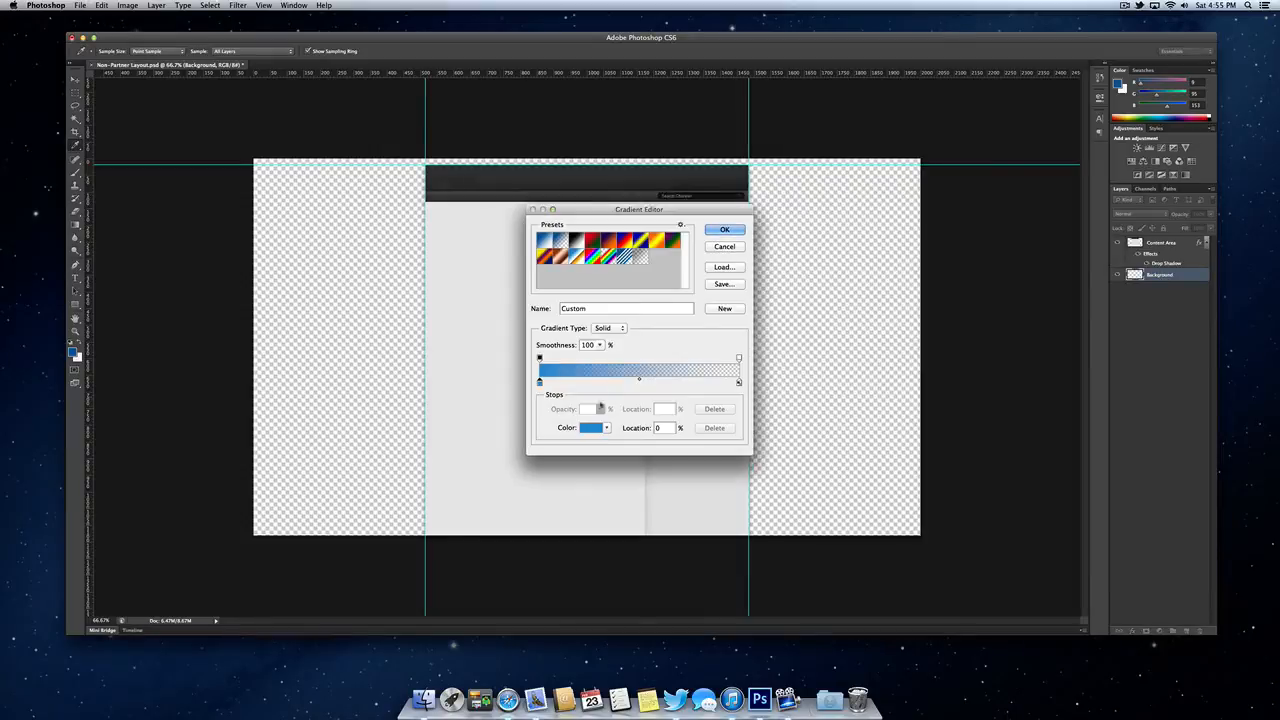
double_click(739, 373)
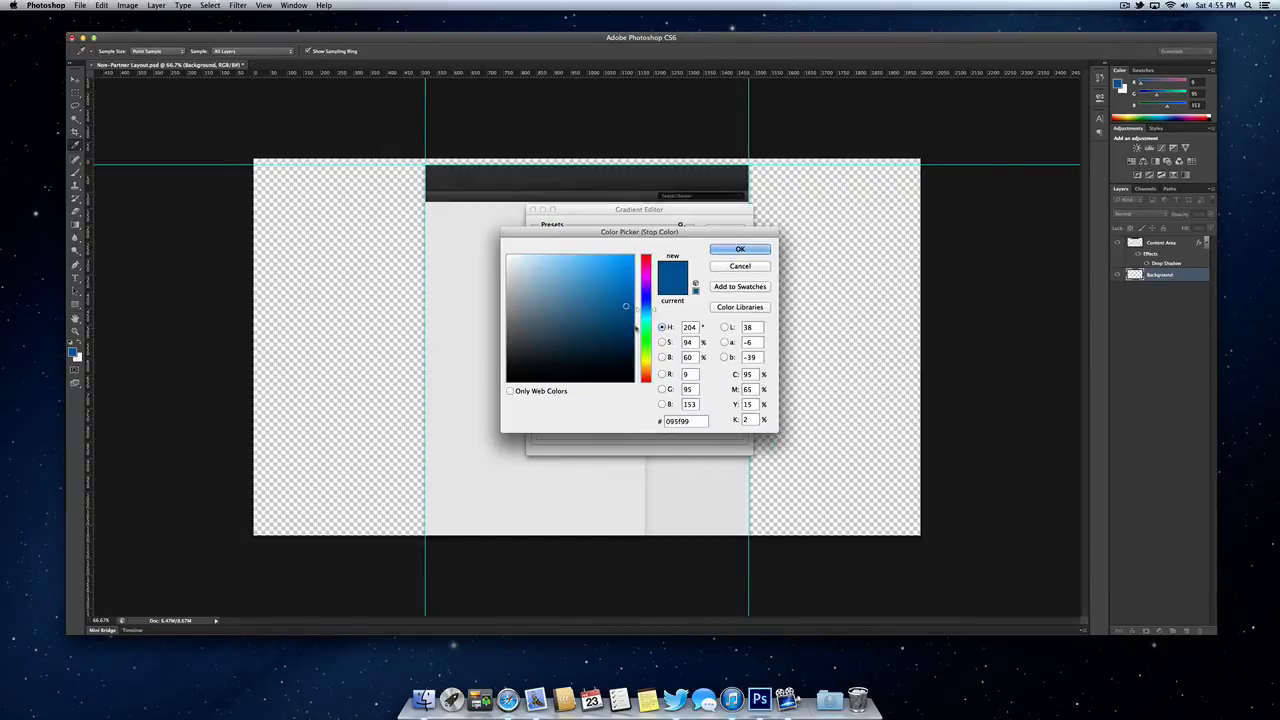
click(729, 251)
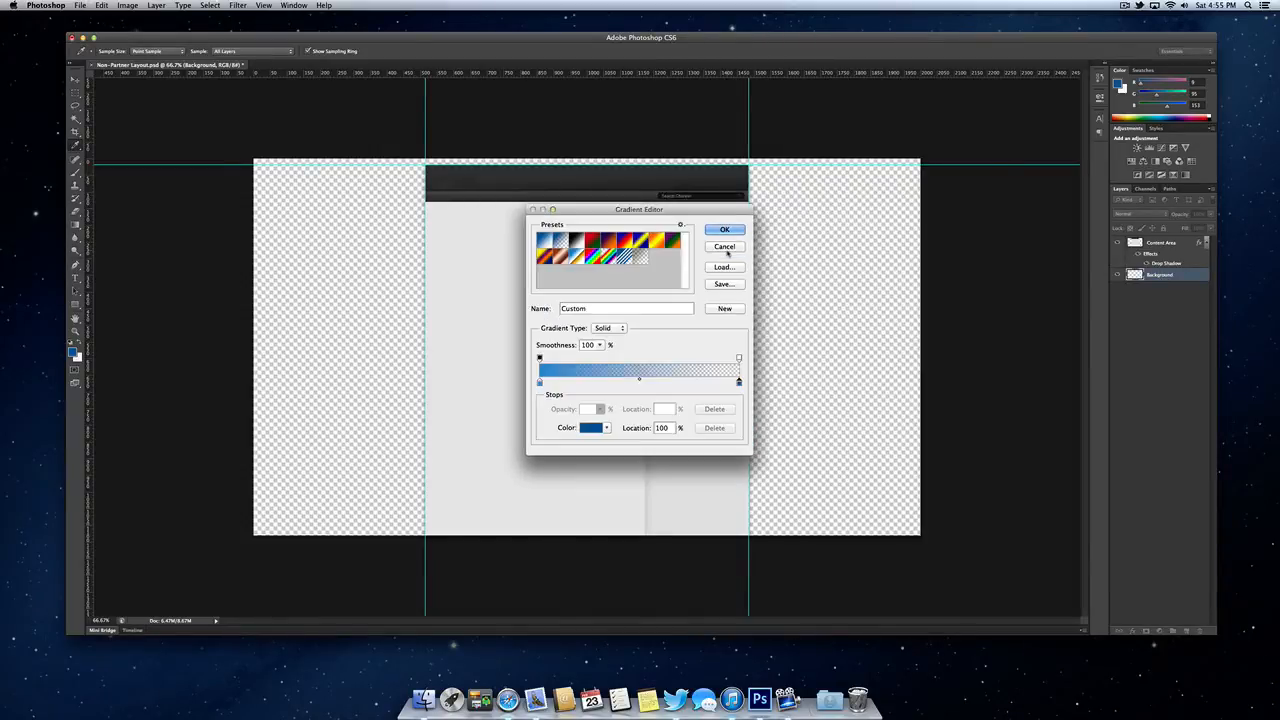
Raise the gradient's end opacity stop to 100% and accept the custom gradient.
click(739, 358)
click(600, 409)
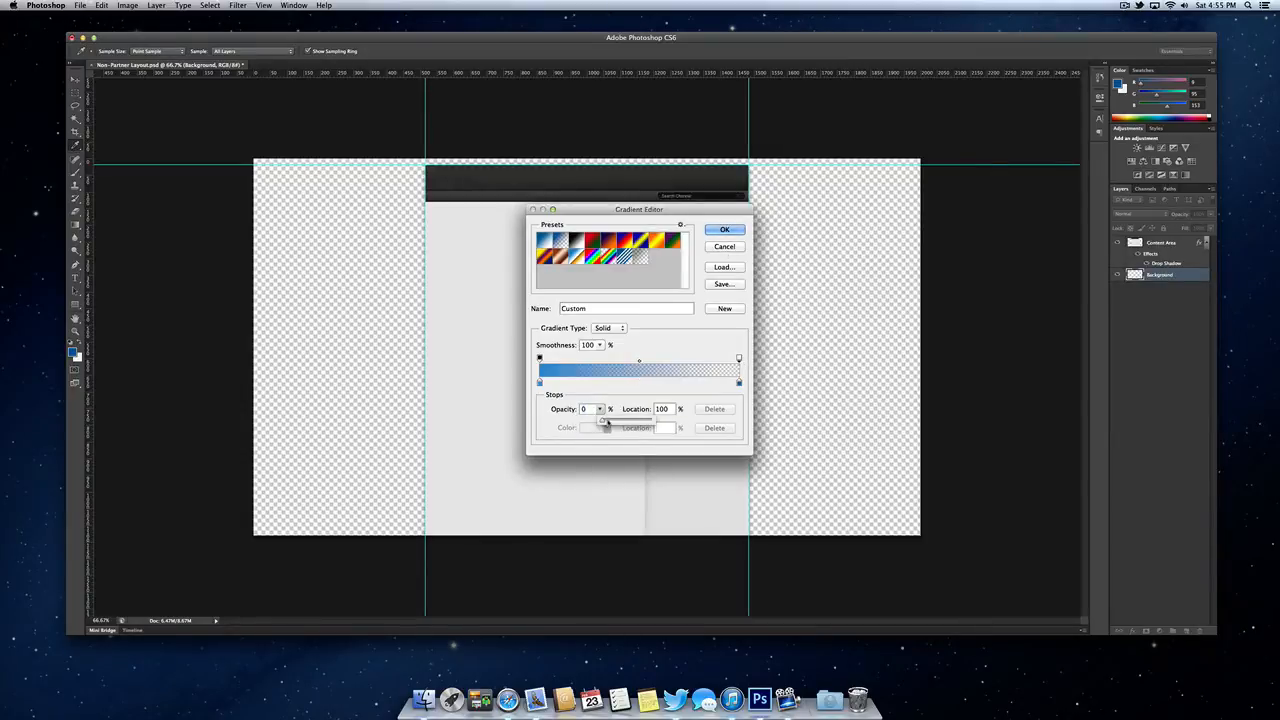
drag(604, 421, 672, 419)
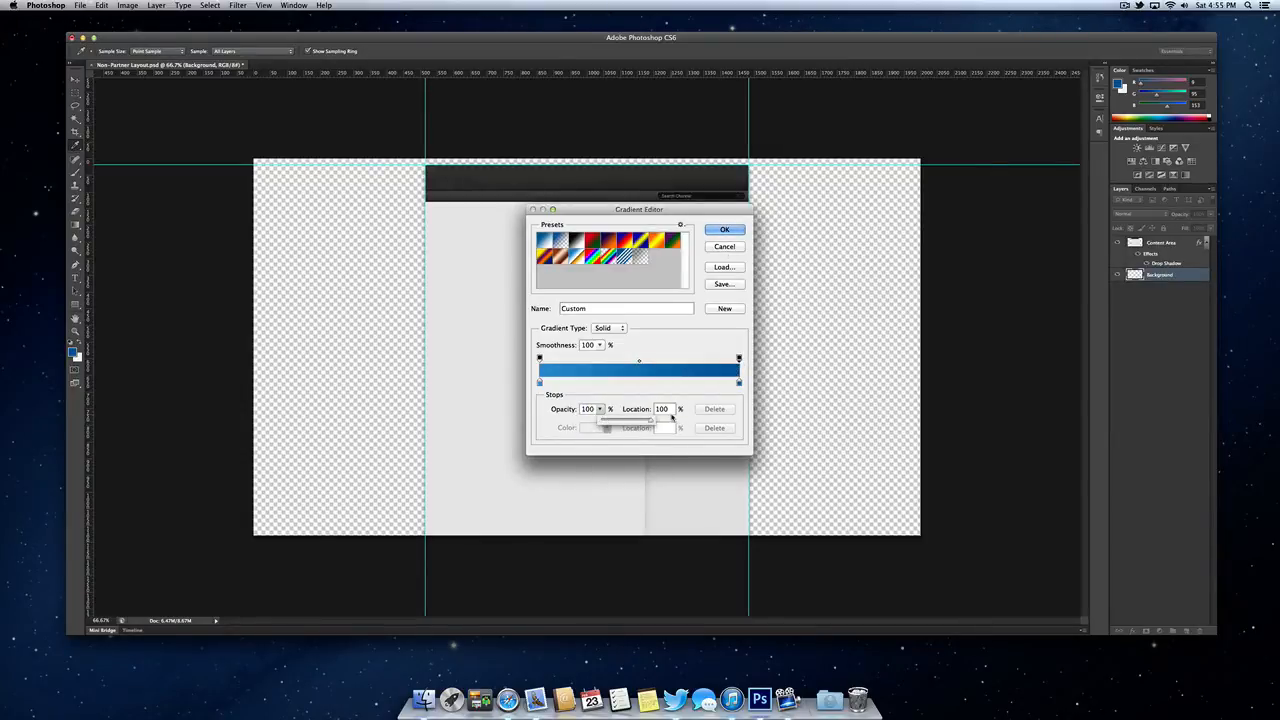
click(729, 229)
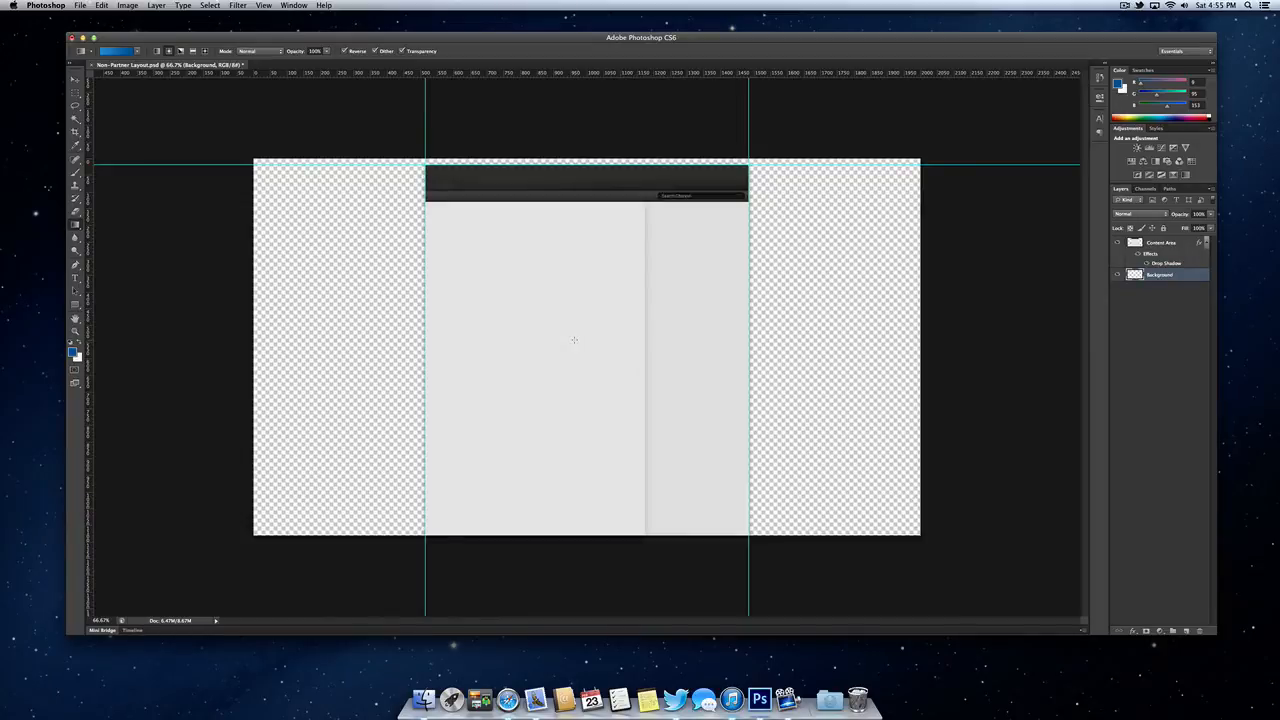
Fill the Background layer with the radial gradient from the canvas centre out to its right edge, with Reverse turned off.
drag(574, 340, 911, 339)
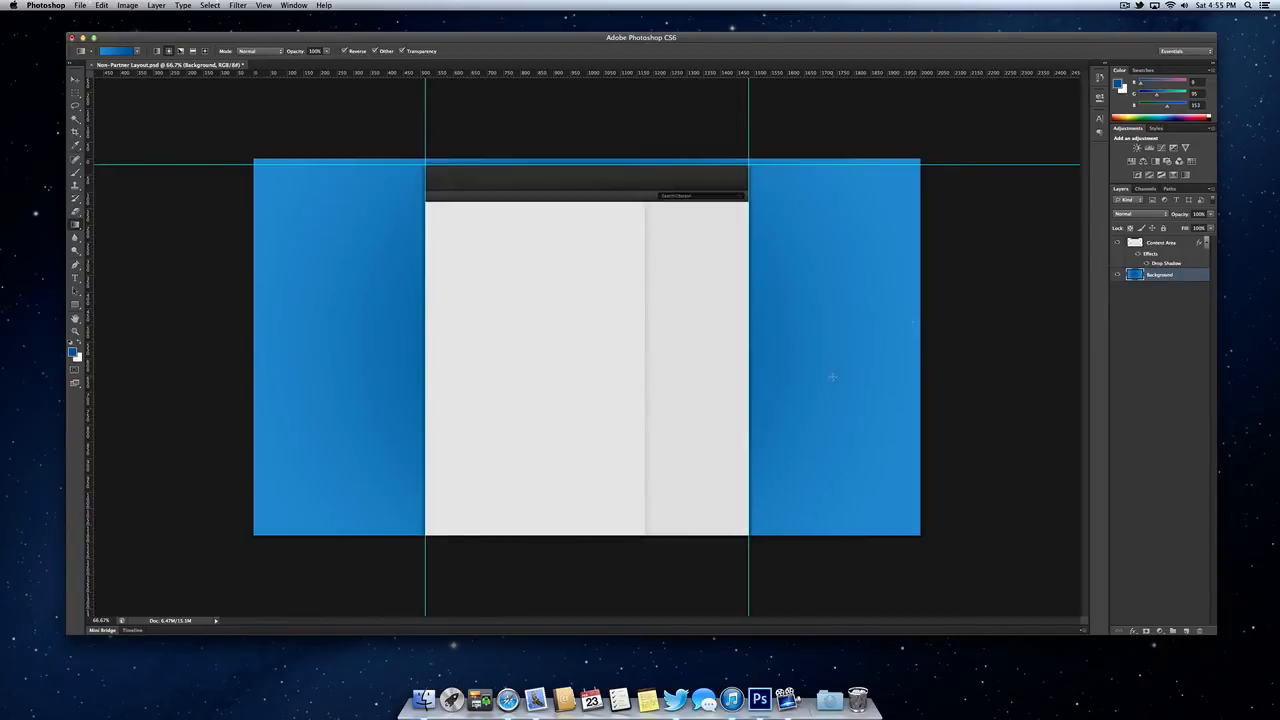
key(super+z)
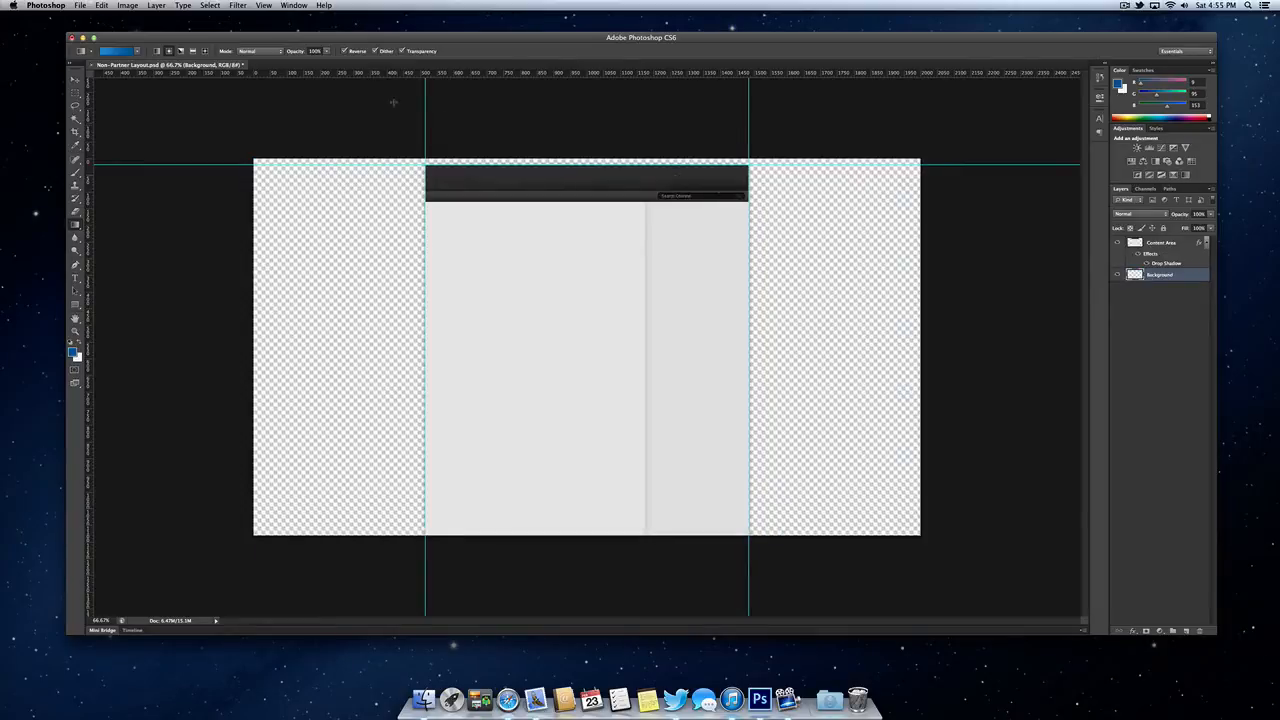
click(345, 51)
drag(587, 348, 918, 348)
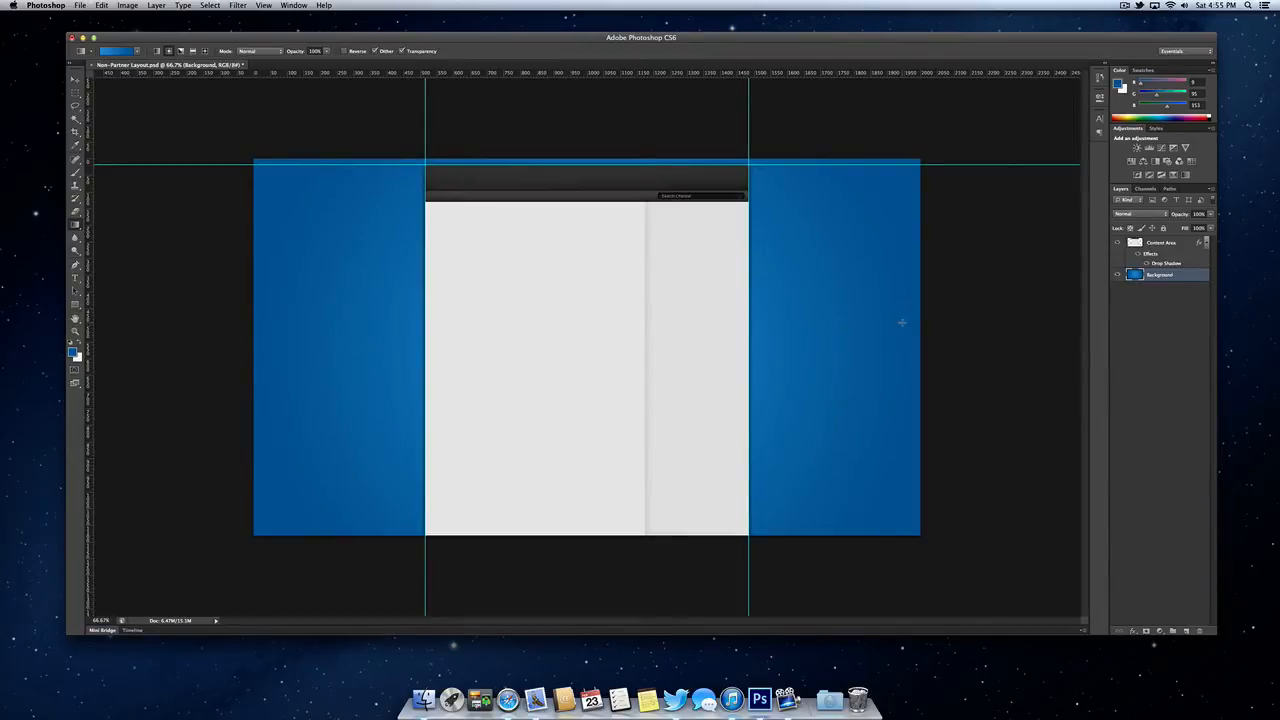
Add the text XiMacManiX in Maven Pro Light, starting on the blue area beside the content area's left edge.
key(t)
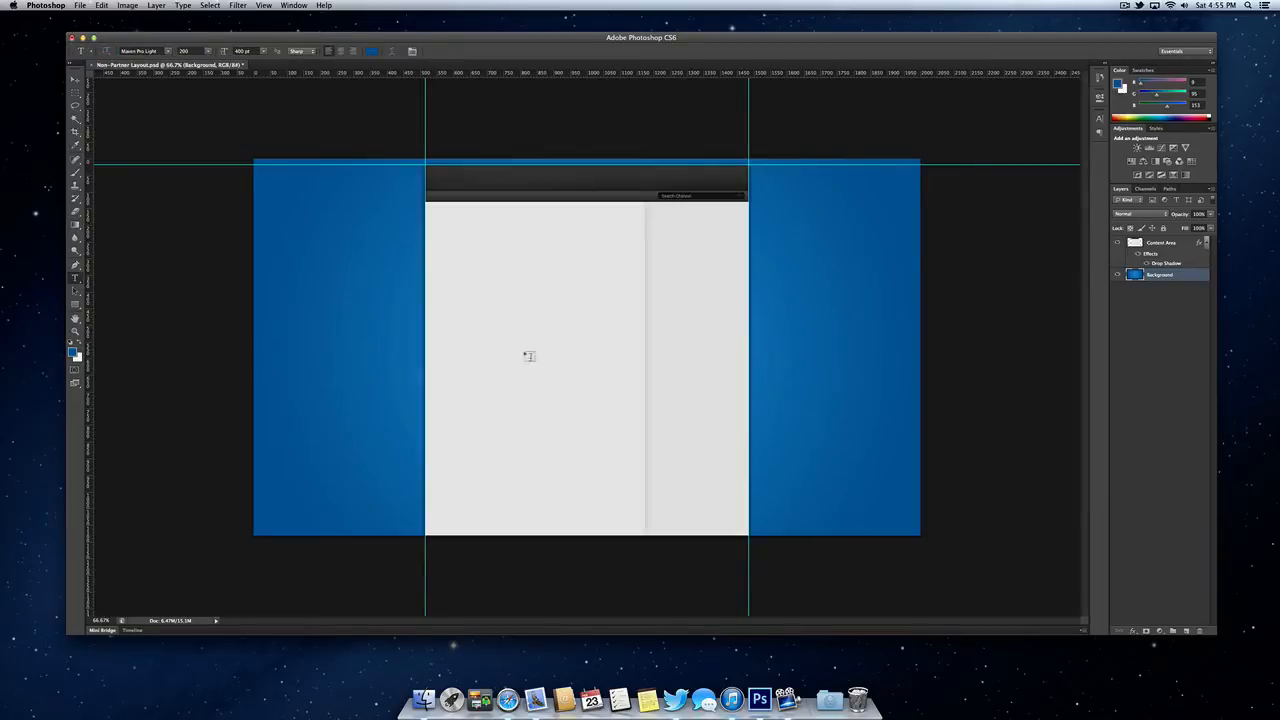
click(328, 333)
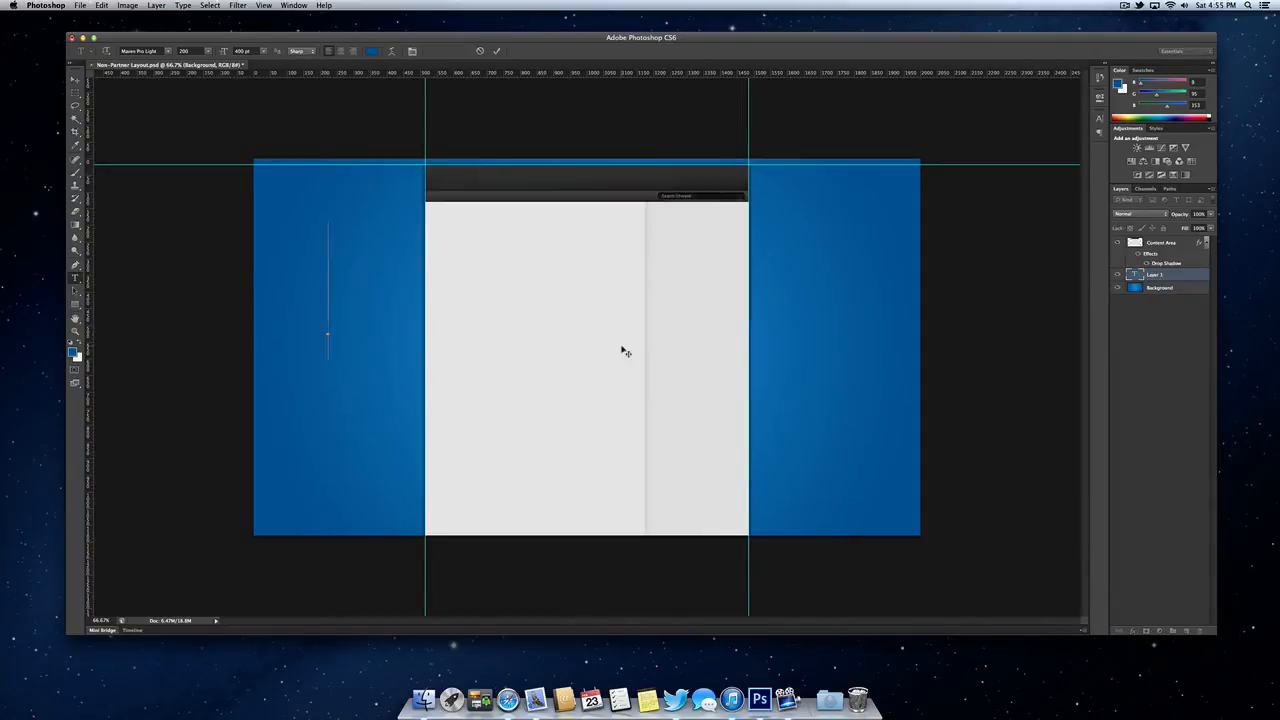
text(Xi)
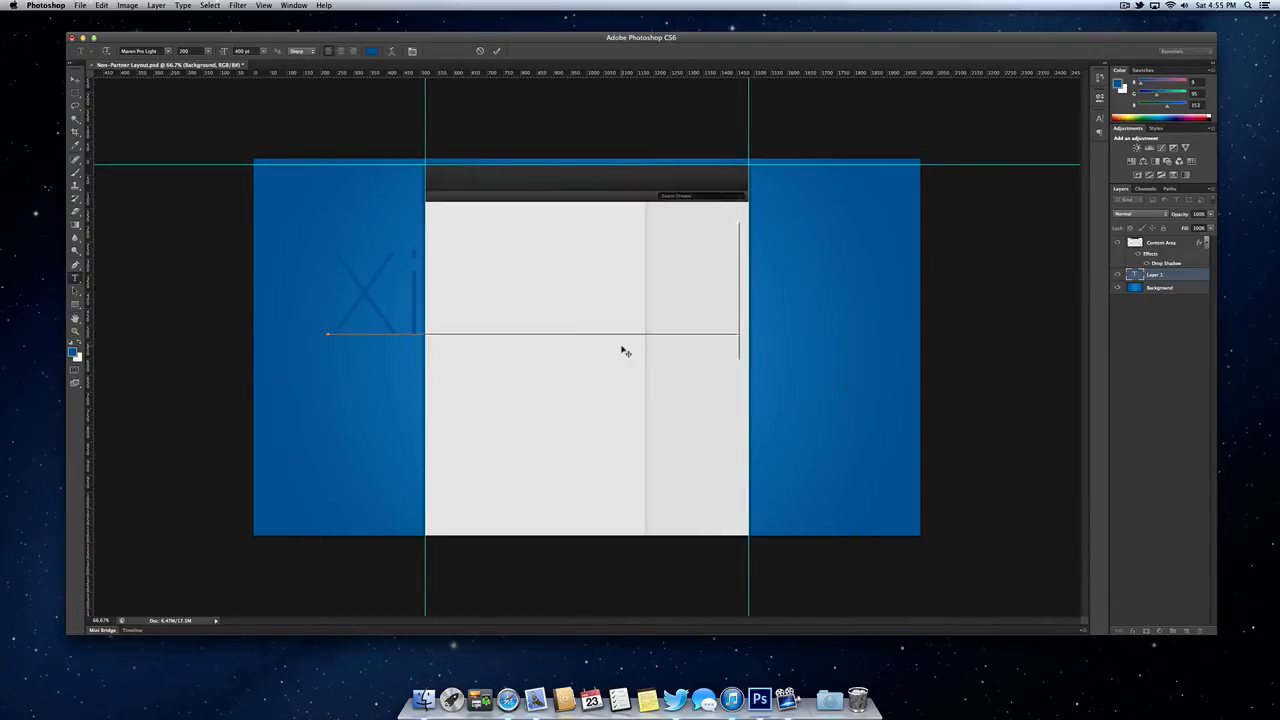
text(lence anic)
Set all of the XiMacManiX text to 75 pt and colour it near-white f9f9f9.
key(super+a)
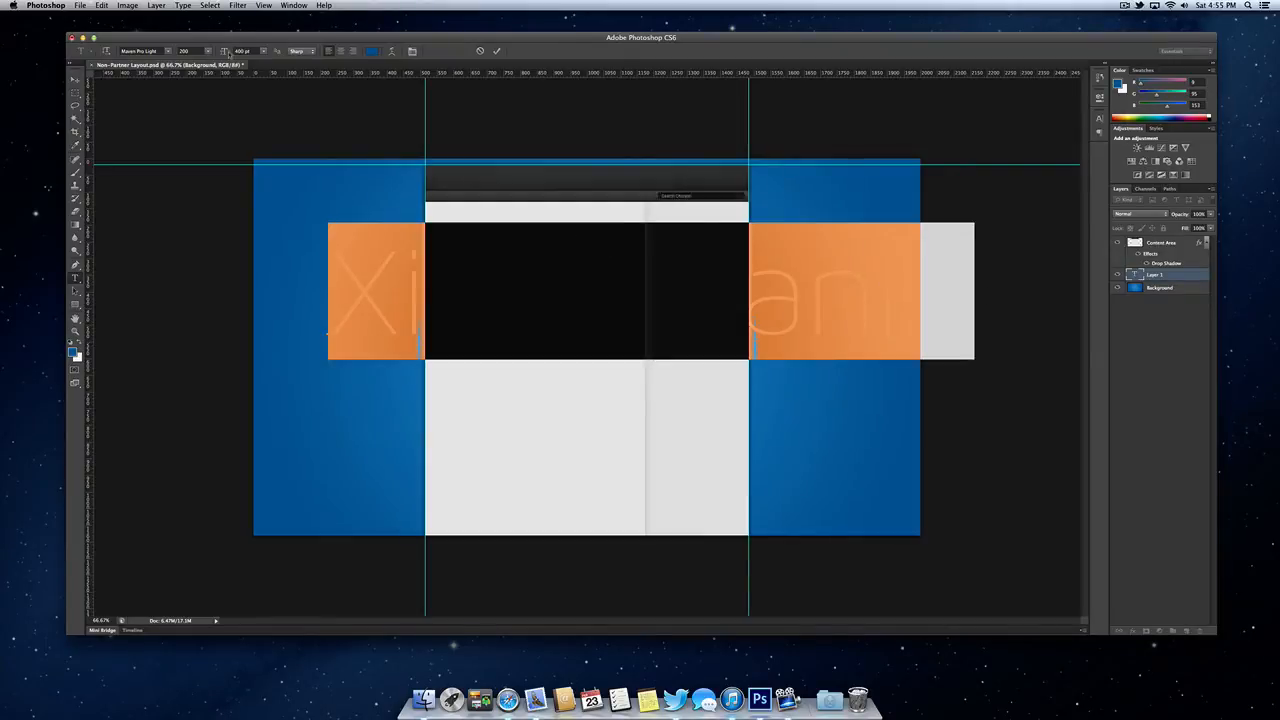
drag(229, 53, 64, 74)
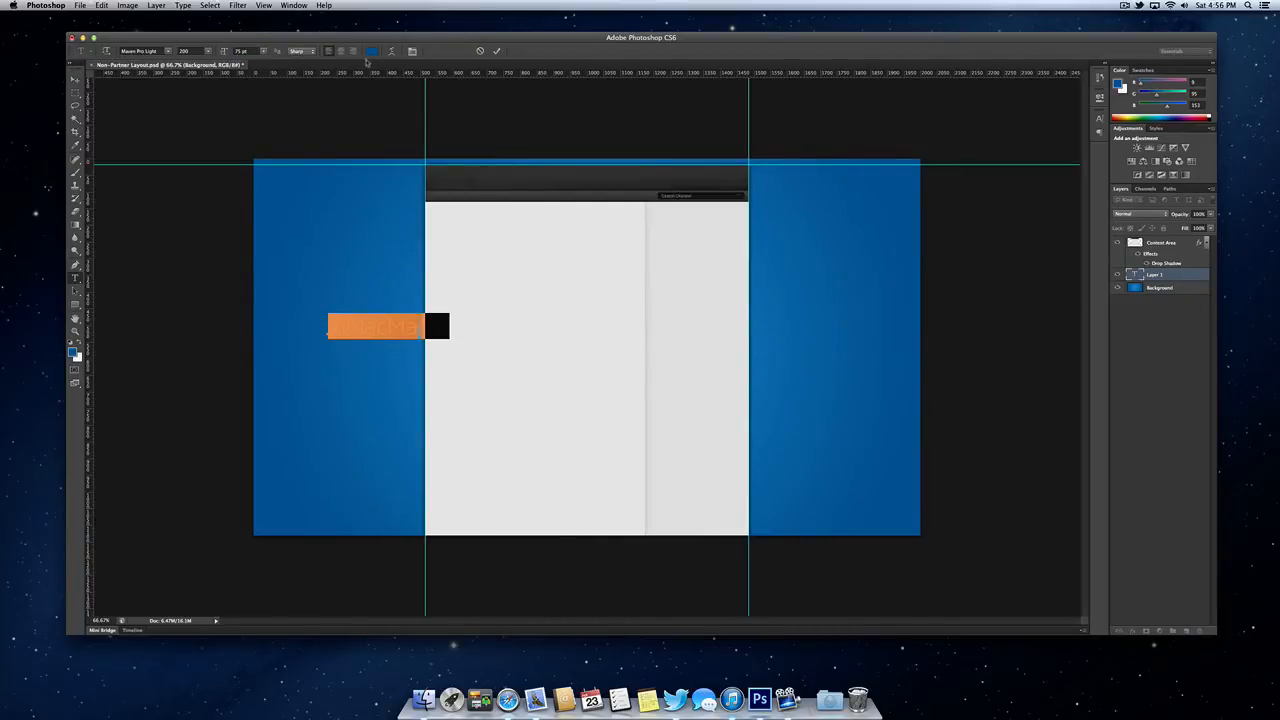
click(372, 51)
click(507, 256)
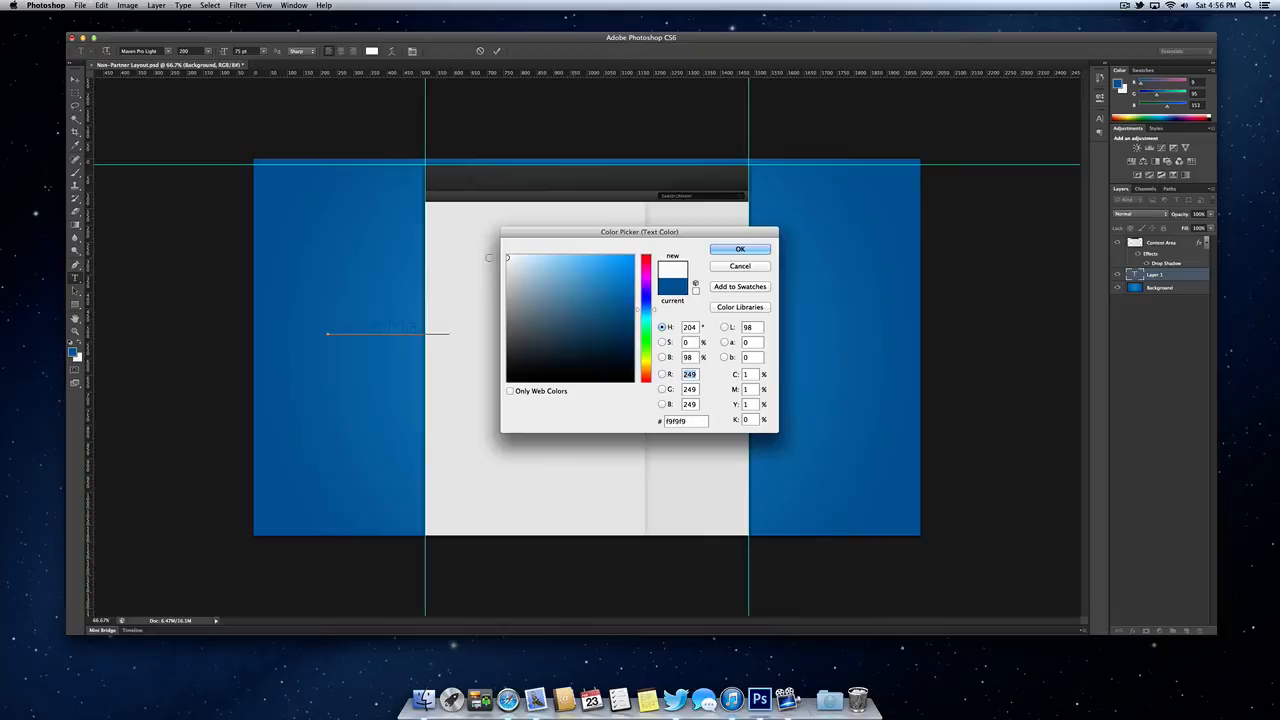
click(740, 249)
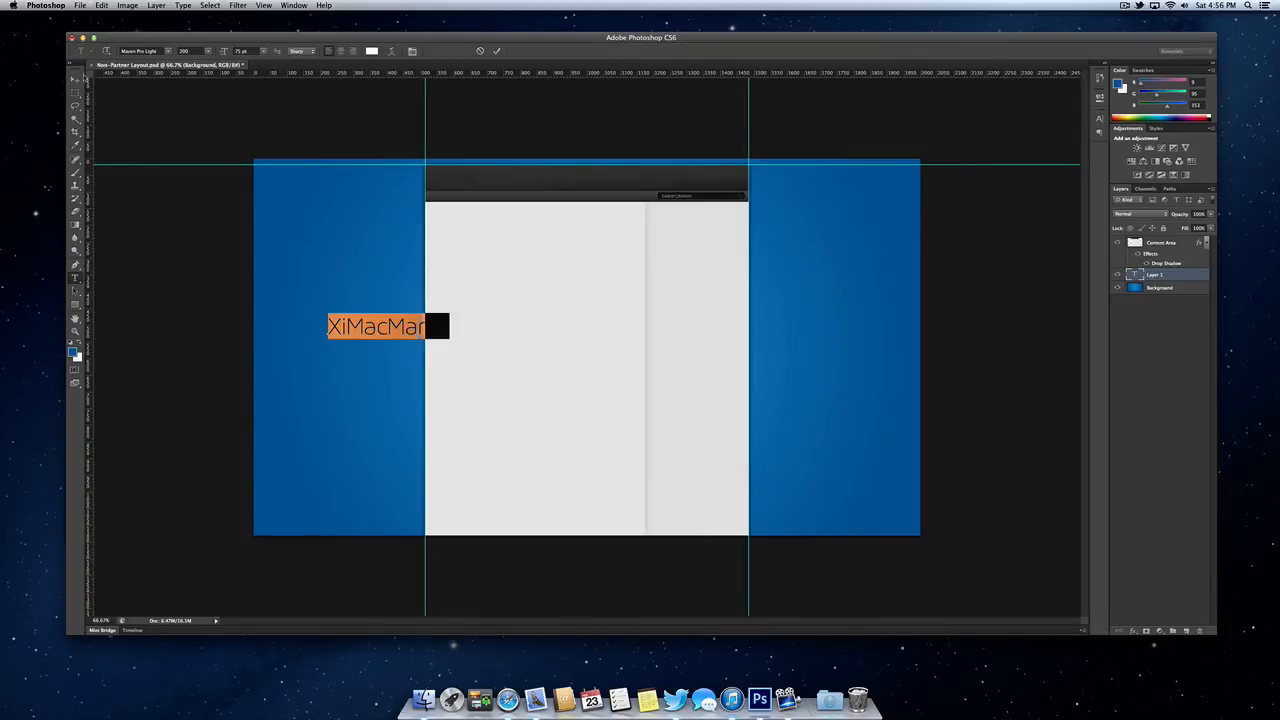
Bring the XiMacManiX layer above Content Area and position the text fully within the upper part of the left blue area.
click(76, 78)
drag(88, 325, 366, 284)
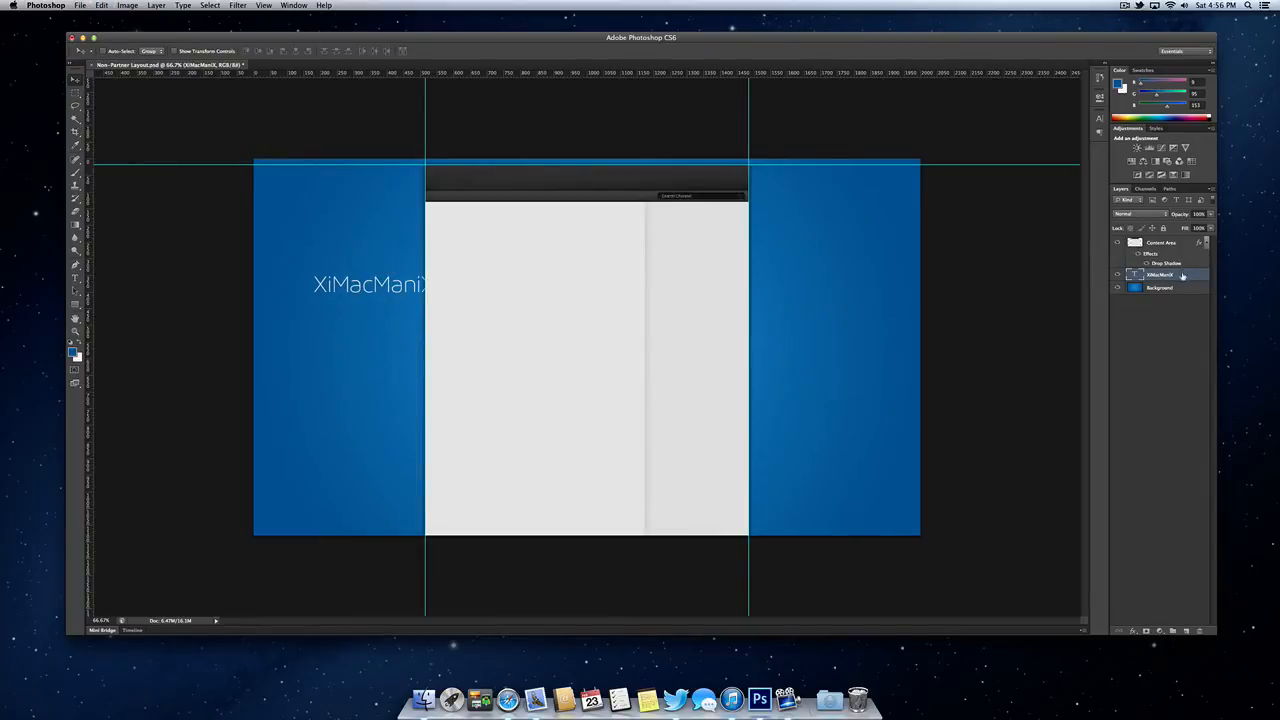
drag(1183, 276, 1183, 237)
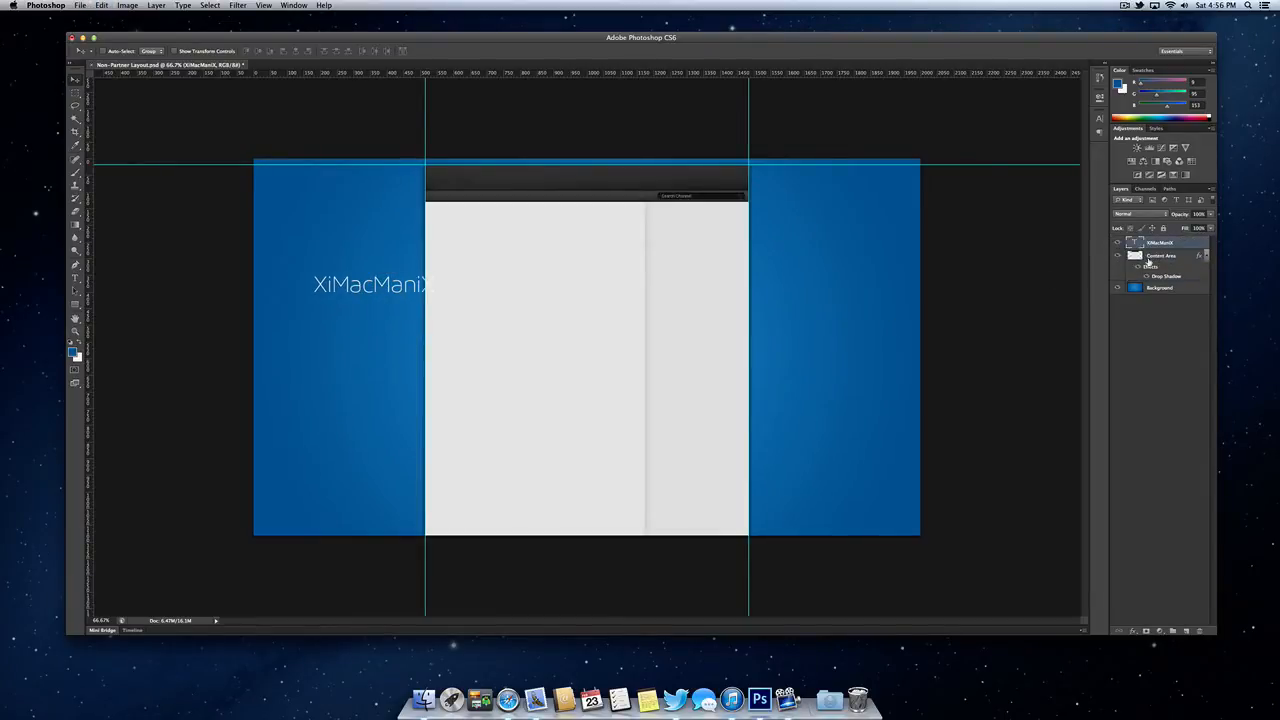
drag(524, 314, 495, 287)
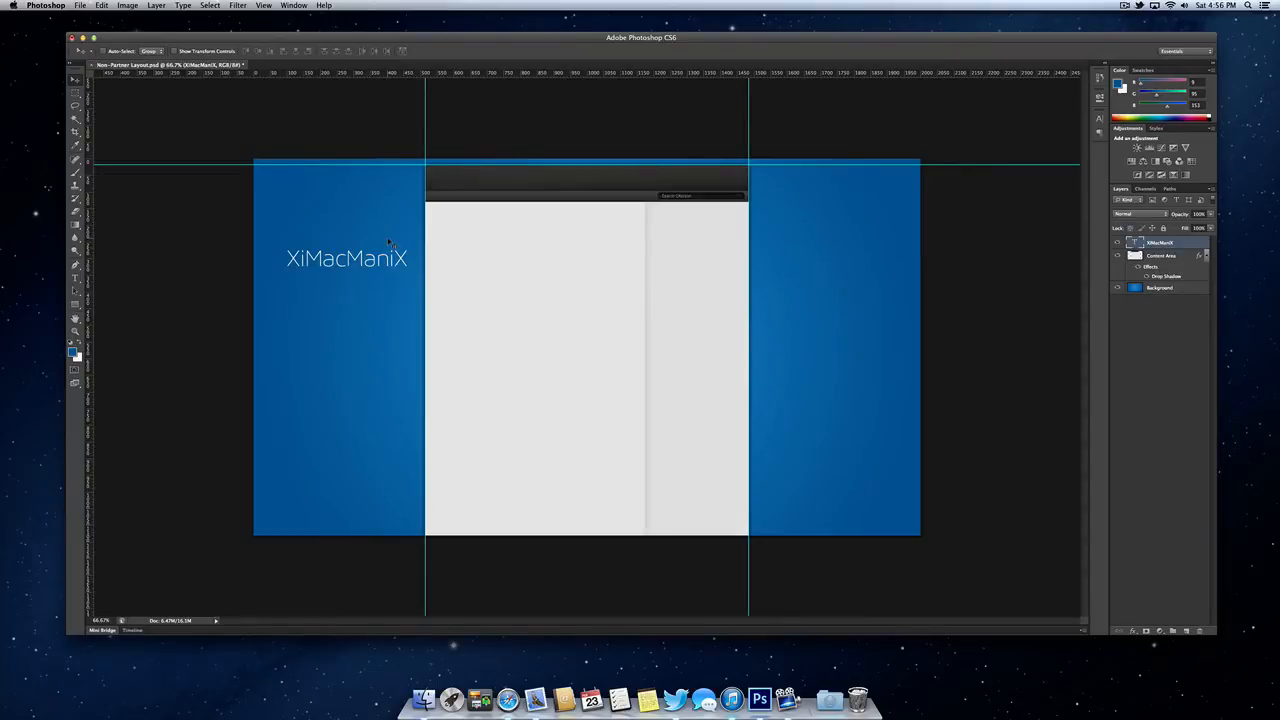
Rotate the XiMacManiX text 90° counter-clockwise to read upwards and place it against the content area's left edge.
key(ctrl+t)
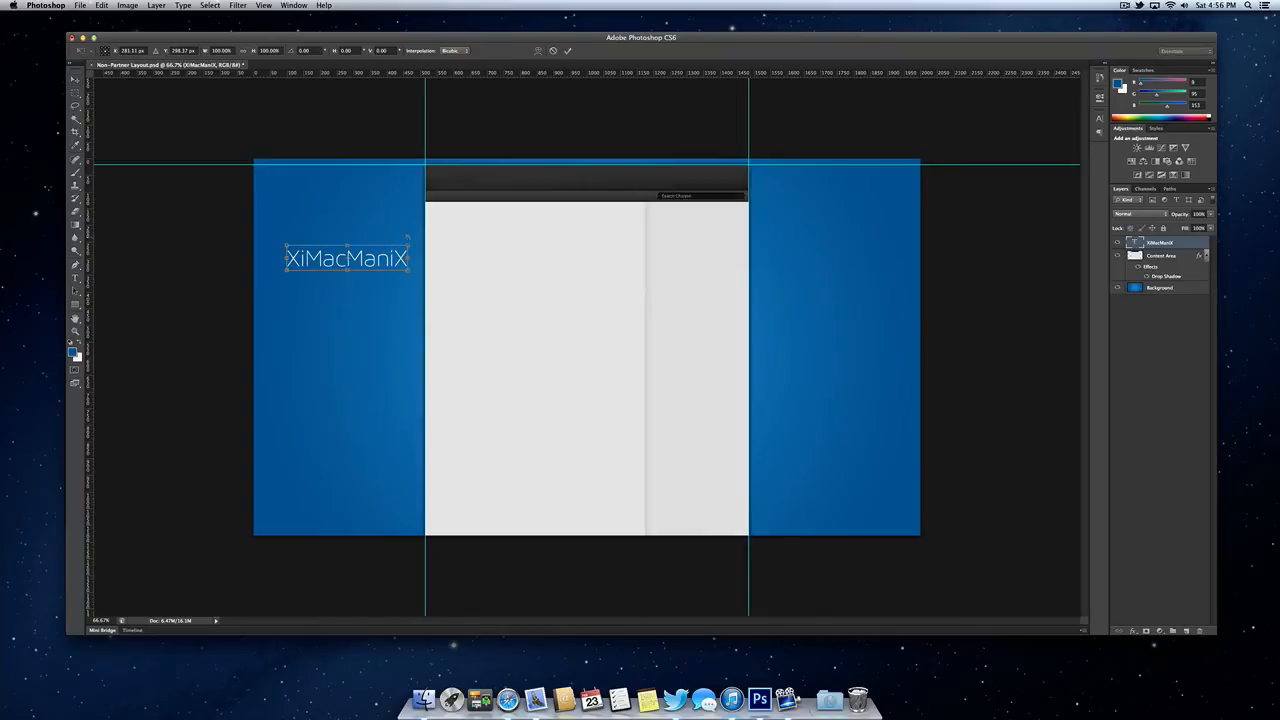
drag(421, 233, 414, 205)
key(Return)
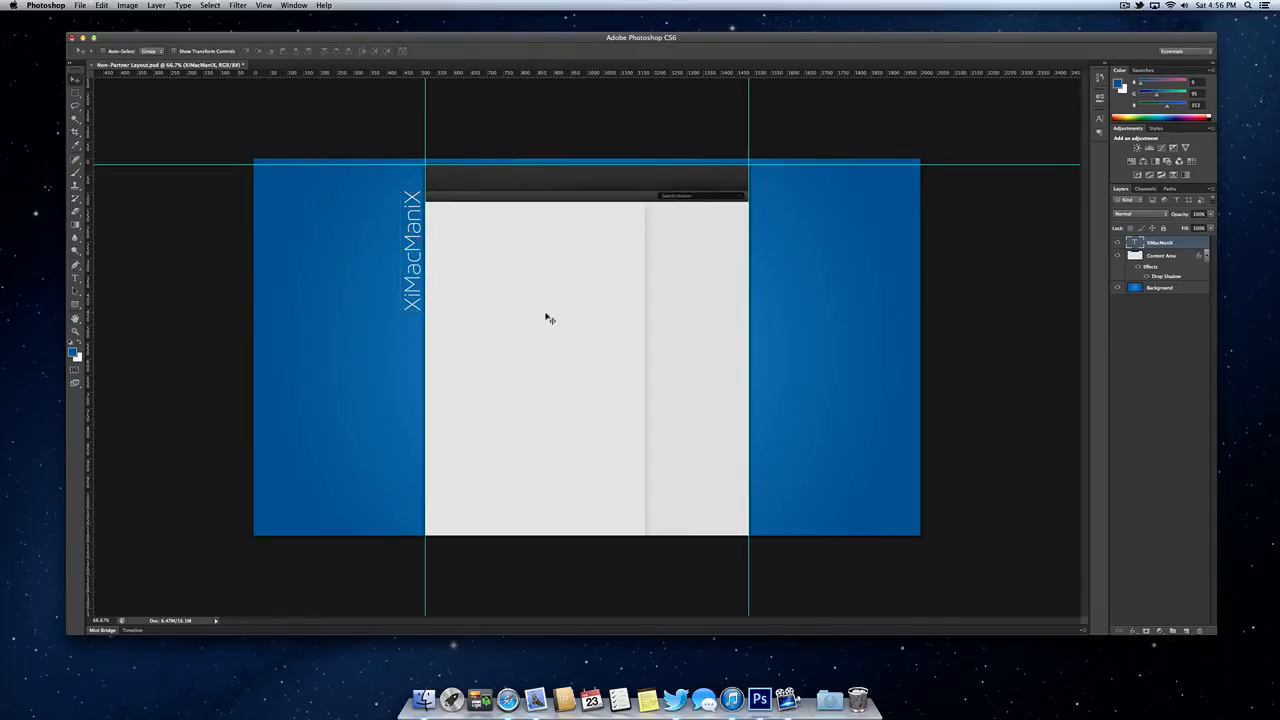
Nudge the vertical XiMacManiX text down along the content area's edge until it starts just below the header bar.
key(Down)
key(Down)
key(Down)
key(Down)
key(Down)
key(Down)
key(Down)
key(Down)
key(Down)
key(Down)
key(Down)
key(Down)
key(Down)
key(Down)
key(Down)
key(Down)
key(Down)
key(Down)
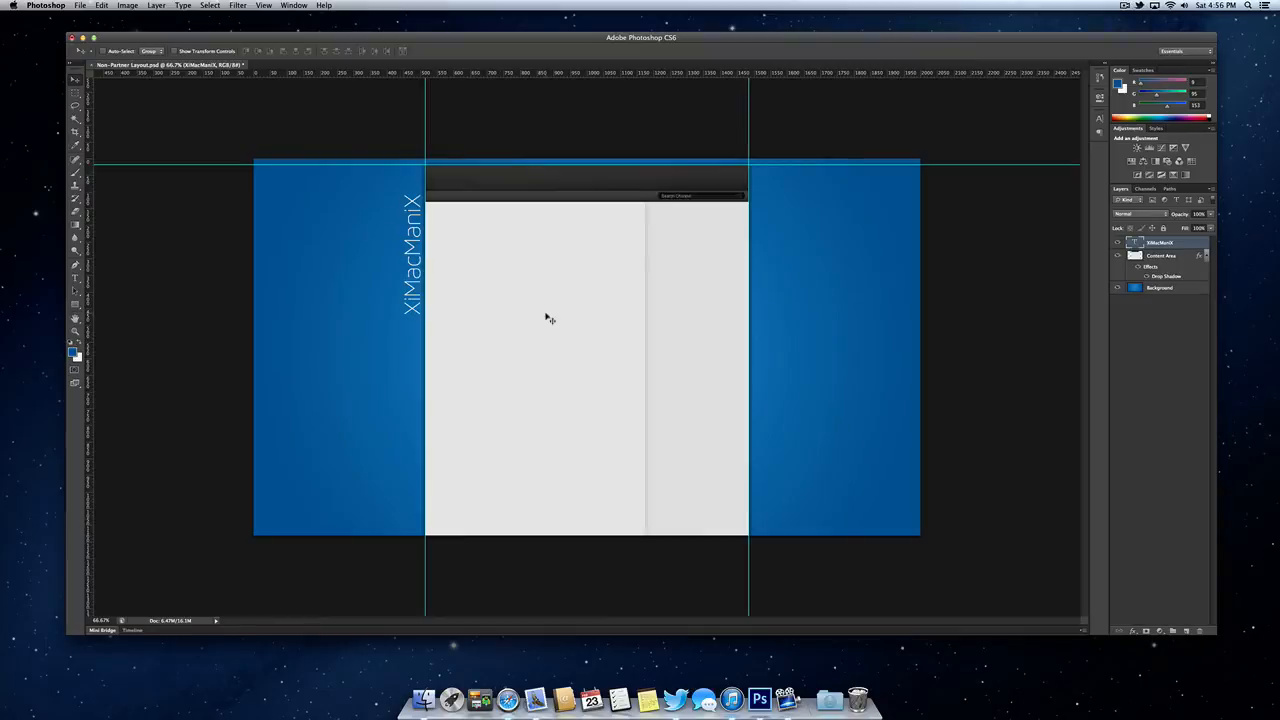
key(Down)
key(Down)
key(Down)
key(Down)
key(Down)
key(Down)
key(Down)
key(Down)
key(Down)
key(Down)
key(Down)
key(Down)
key(Down)
key(Down)
key(Down)
key(Down)
key(Down)
key(Down)
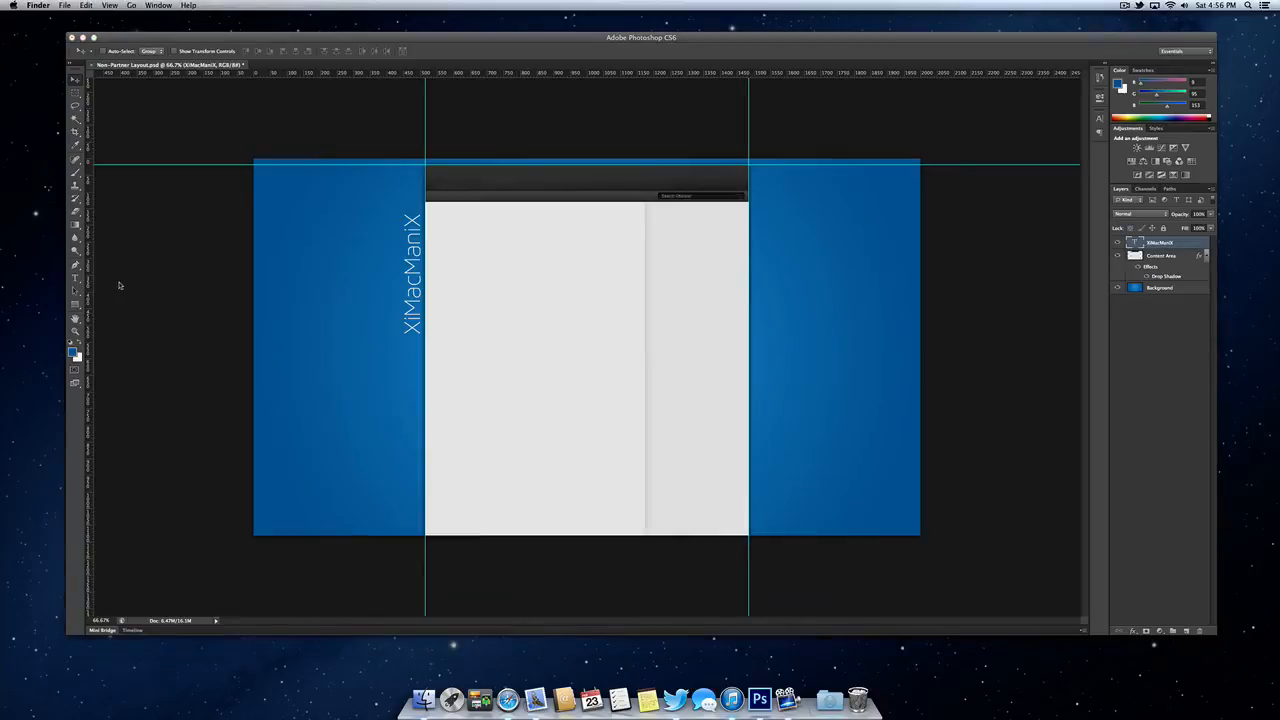
Add a new layer above the text layer and set the foreground colour to black 000000.
click(75, 98)
click(75, 92)
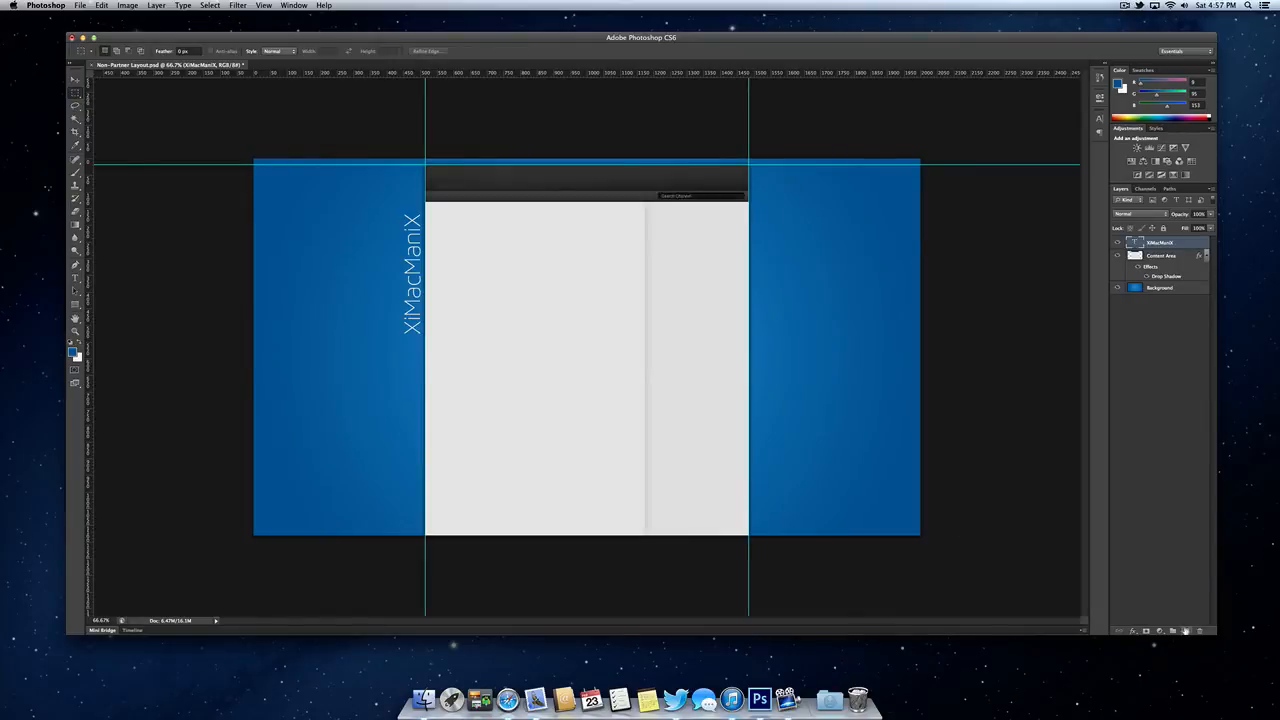
click(1187, 632)
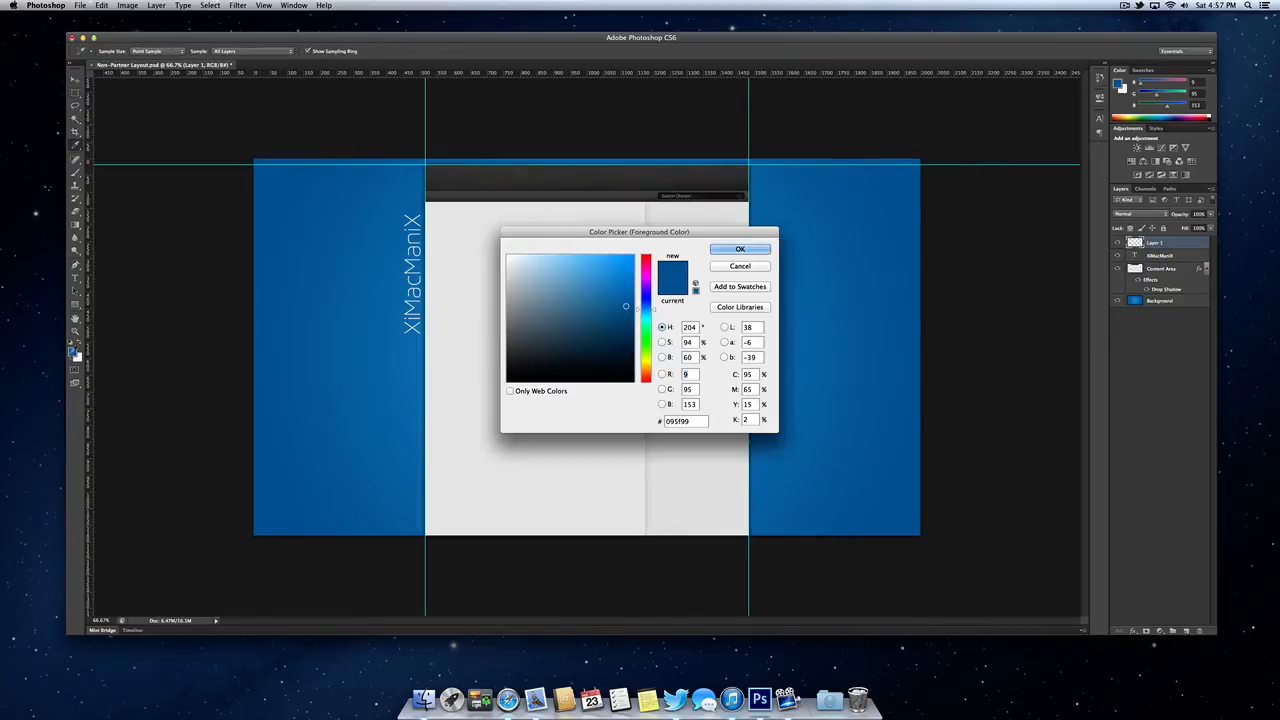
click(72, 353)
drag(525, 334, 470, 389)
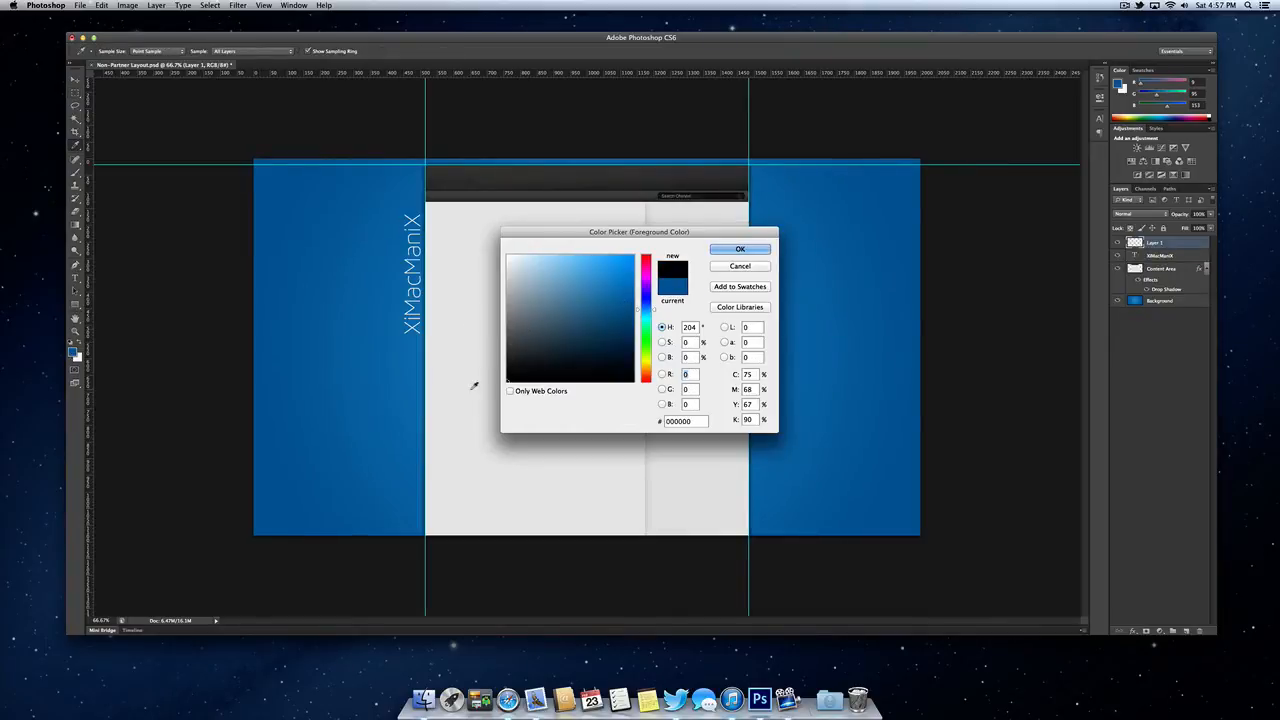
key(Return)
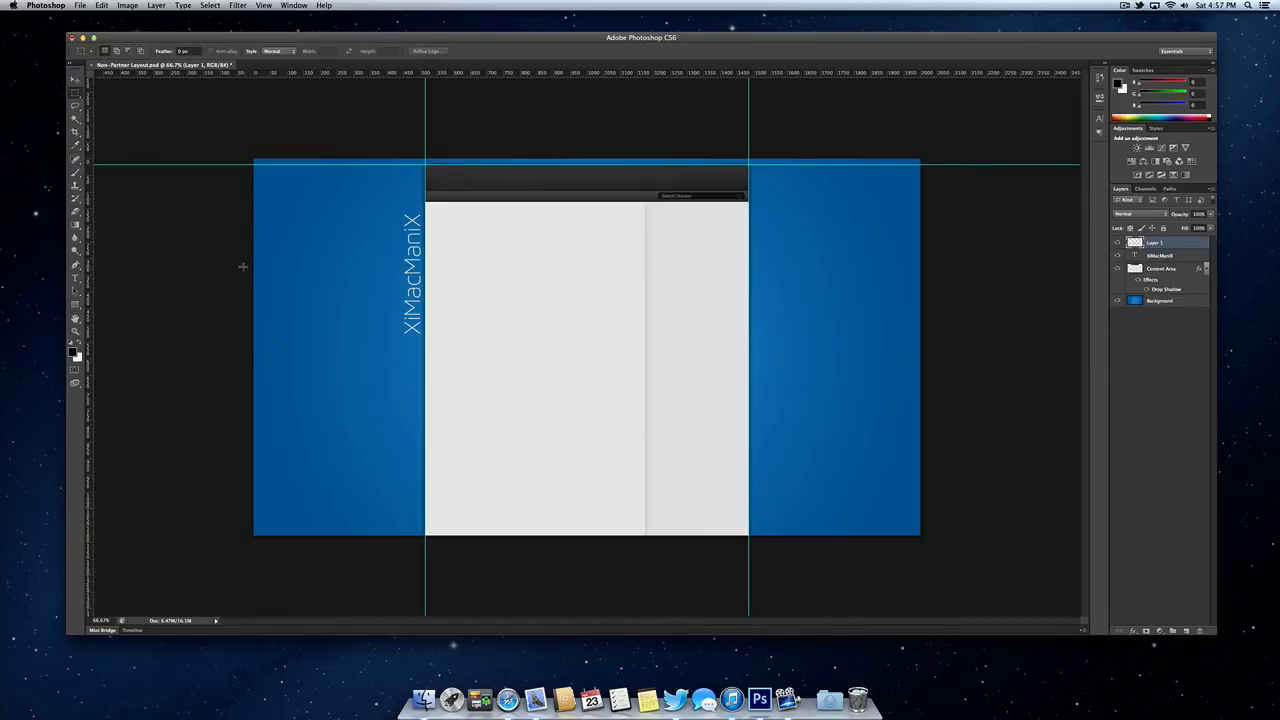
Fill a horizontal rectangular selection with black, running from the canvas's left edge across the vertical text into the content area, and deselect.
drag(242, 266, 480, 284)
drag(253, 262, 562, 304)
click(78, 227)
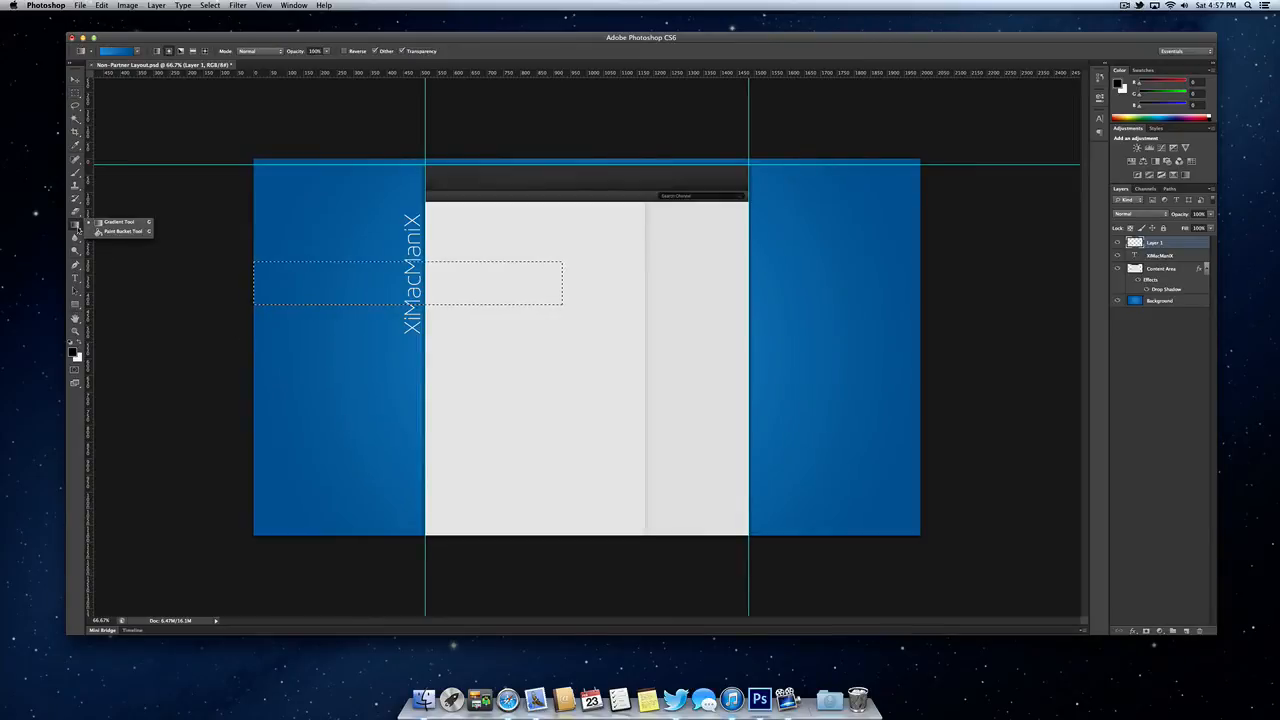
click(110, 232)
click(343, 281)
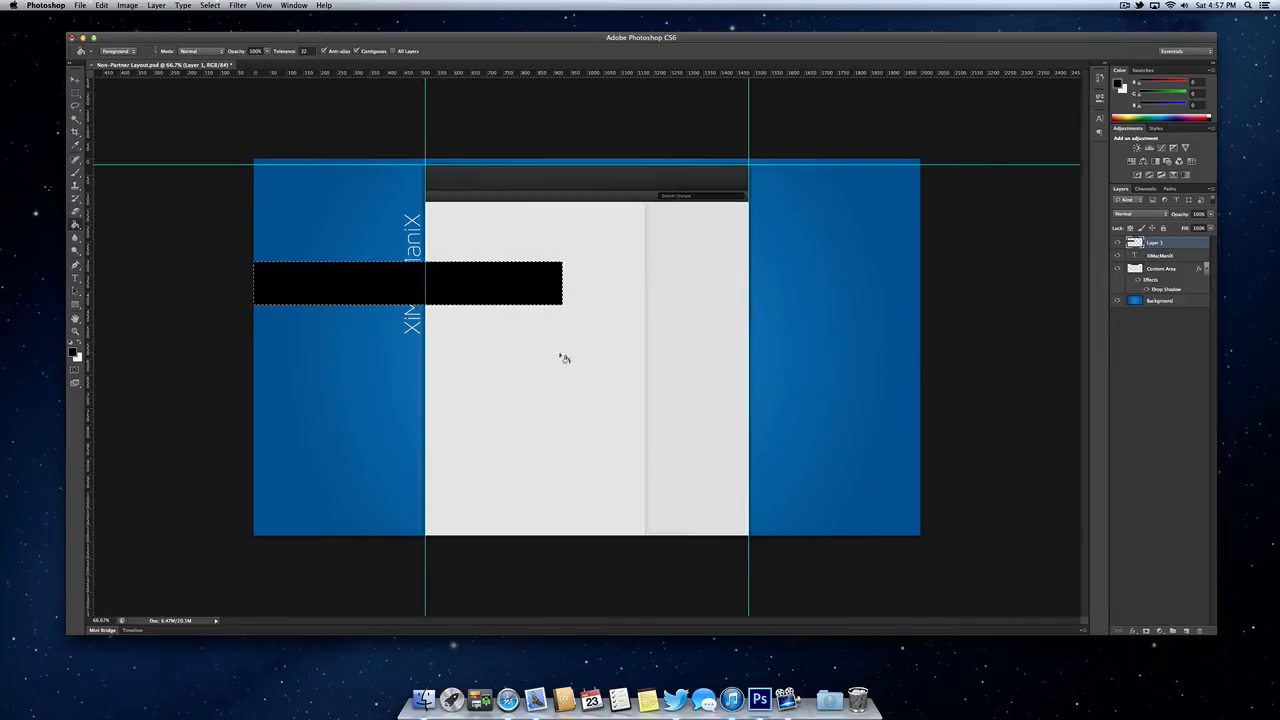
key(super+d)
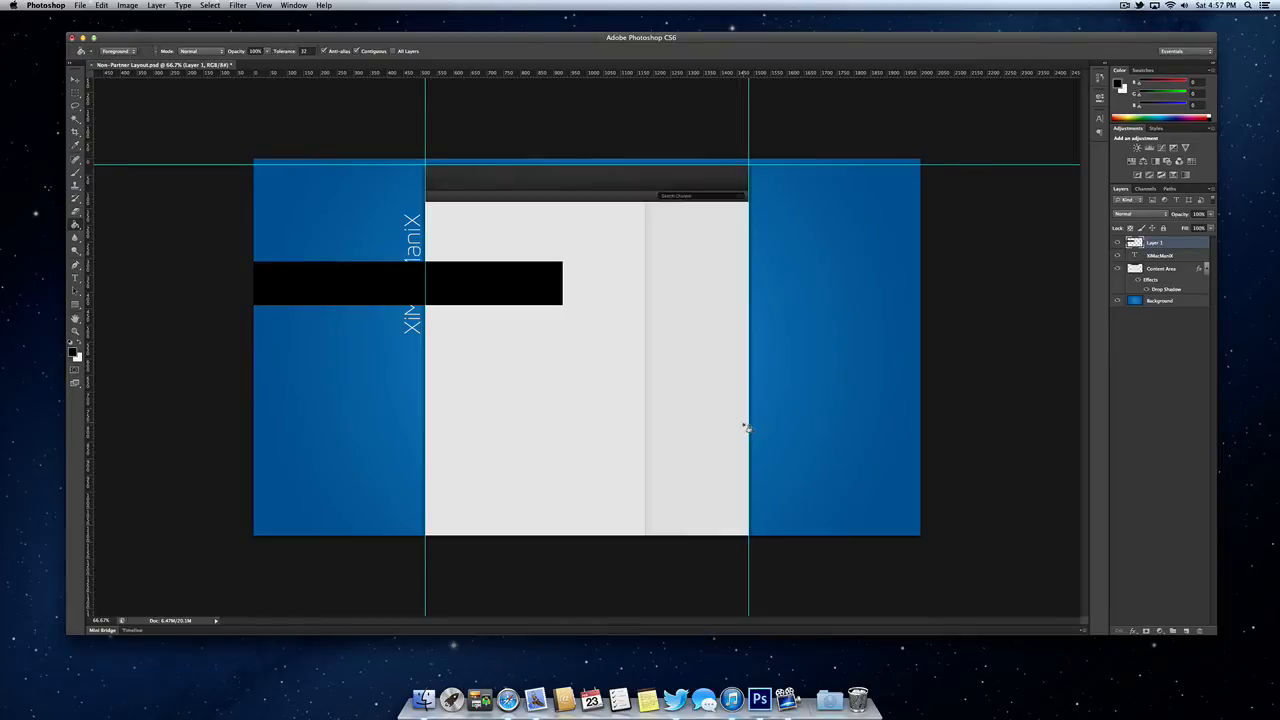
Rotate the black bar clockwise into a downward diagonal and move it into the canvas's upper-left corner.
key(super+t)
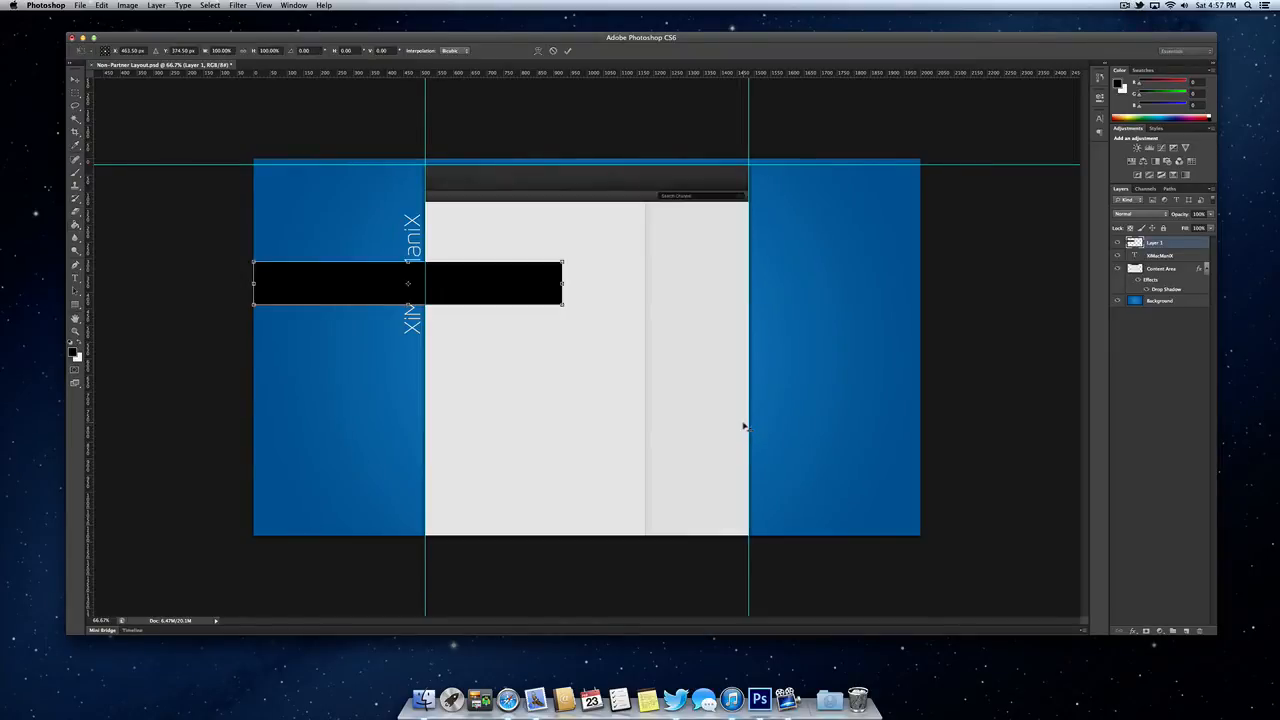
mouse_move(228, 249)
mouse_down()
mouse_move(274, 167)
mouse_move(266, 185)
mouse_up()
key(Return)
key(g)
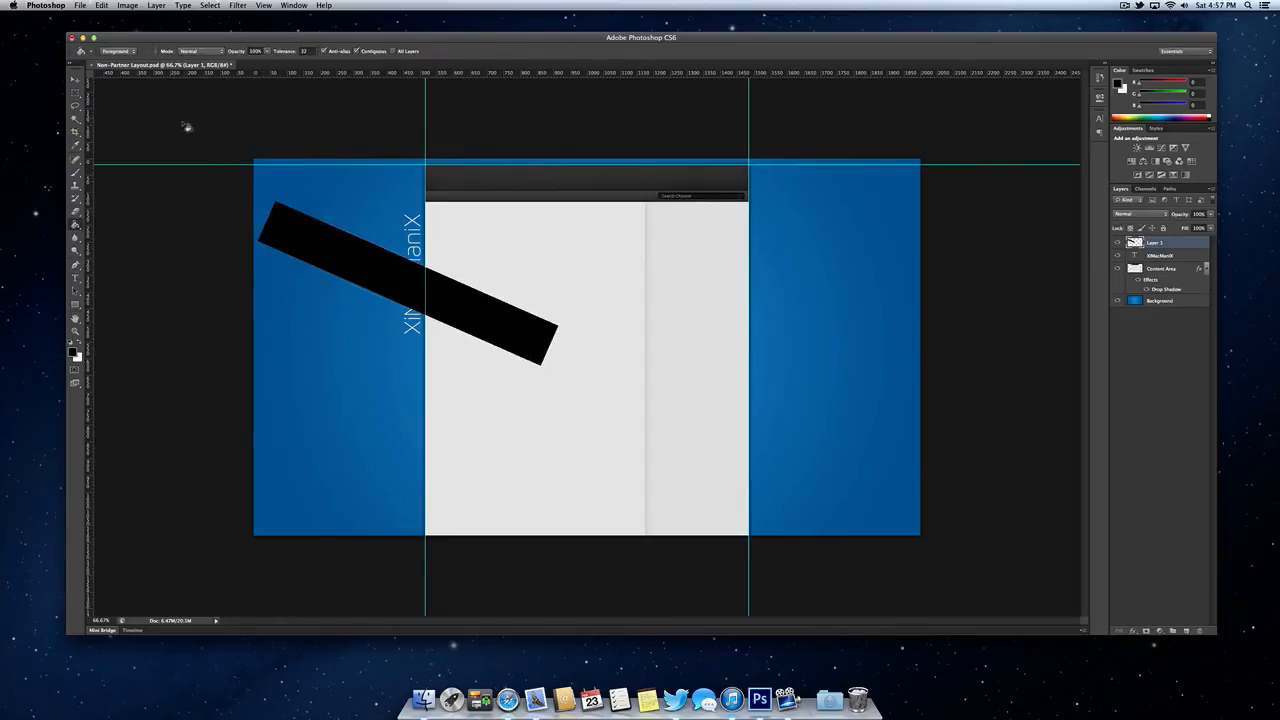
click(76, 78)
drag(595, 320, 531, 277)
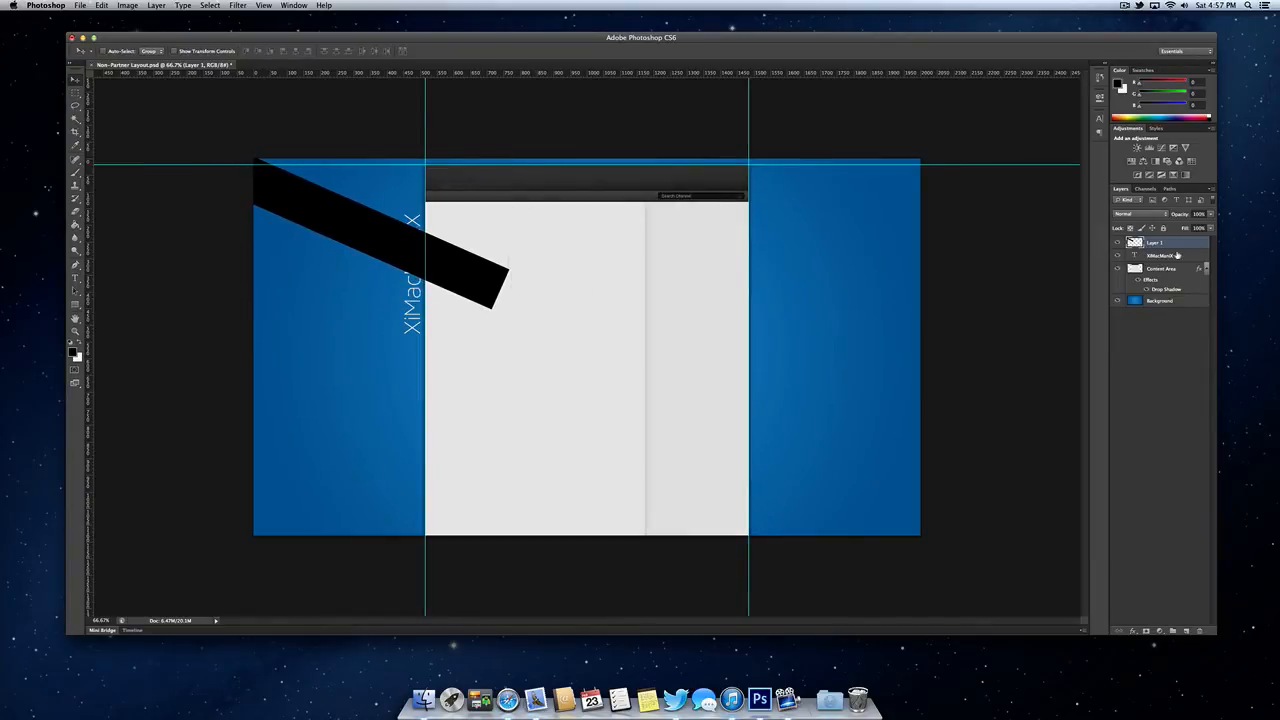
Move the bar's layer beneath the Content Area layer, lower its opacity to 28%, and shift the bar slightly up and to the right.
drag(1175, 279, 1176, 290)
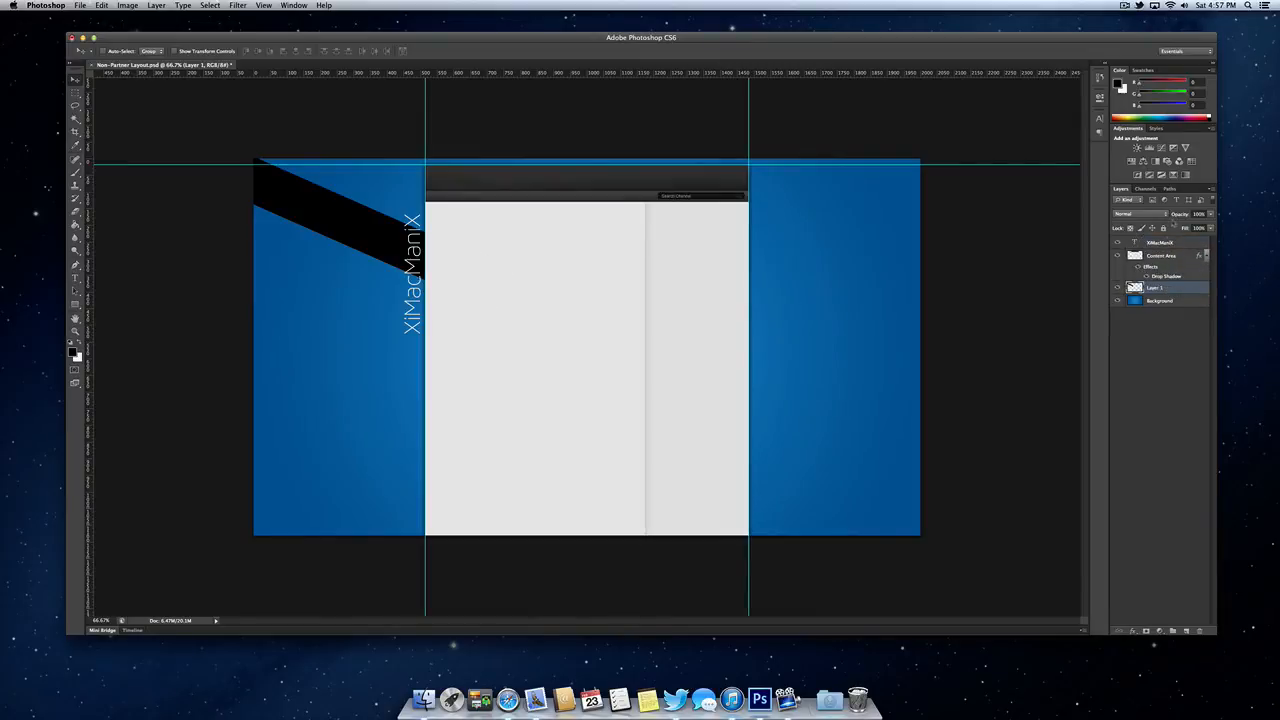
mouse_move(1181, 217)
mouse_down()
mouse_move(1158, 215)
mouse_move(1187, 218)
mouse_up()
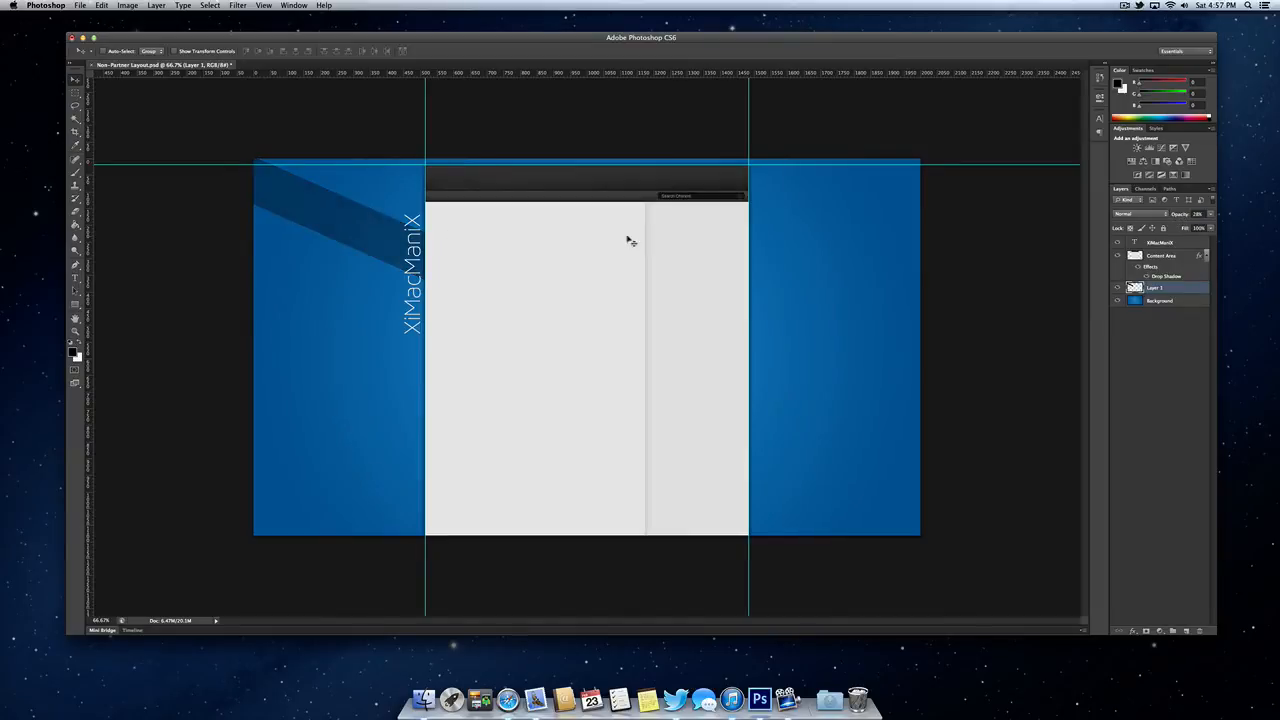
mouse_move(511, 270)
mouse_down()
mouse_move(509, 251)
mouse_move(521, 250)
mouse_up()
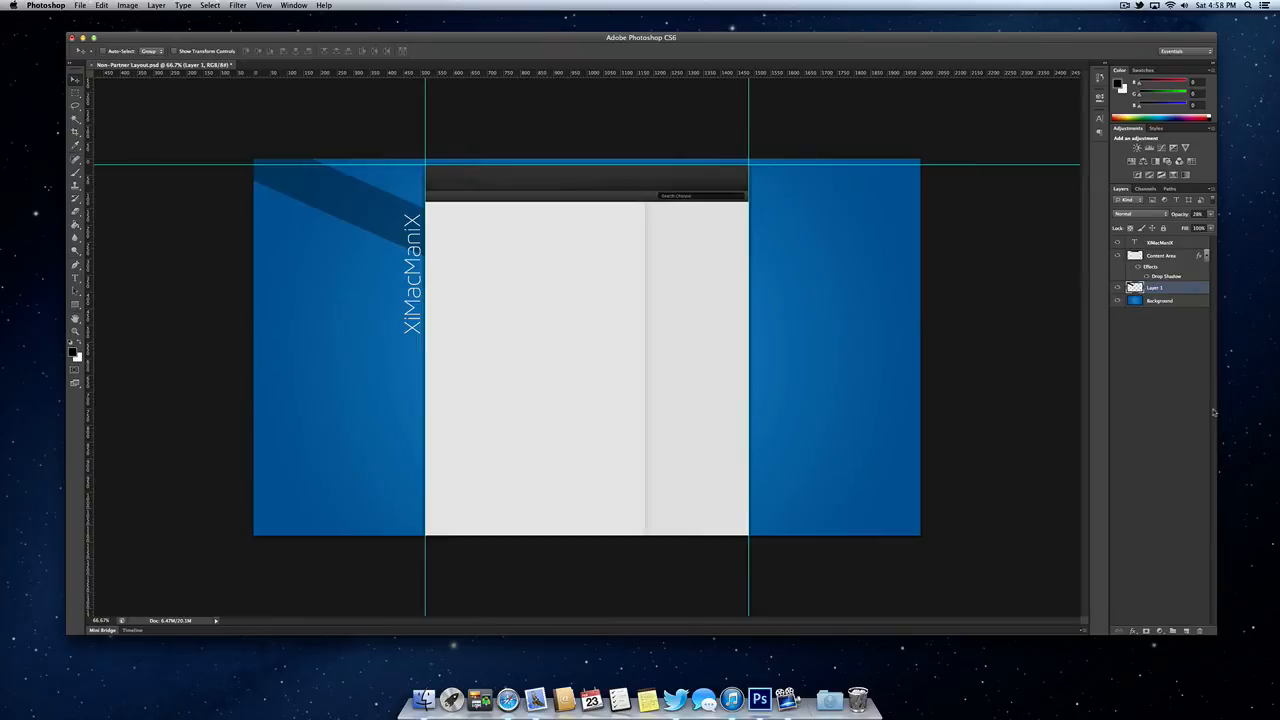
Duplicate the translucent bar layer within the same document and move the copy towards the canvas's right side.
right_click(1182, 290)
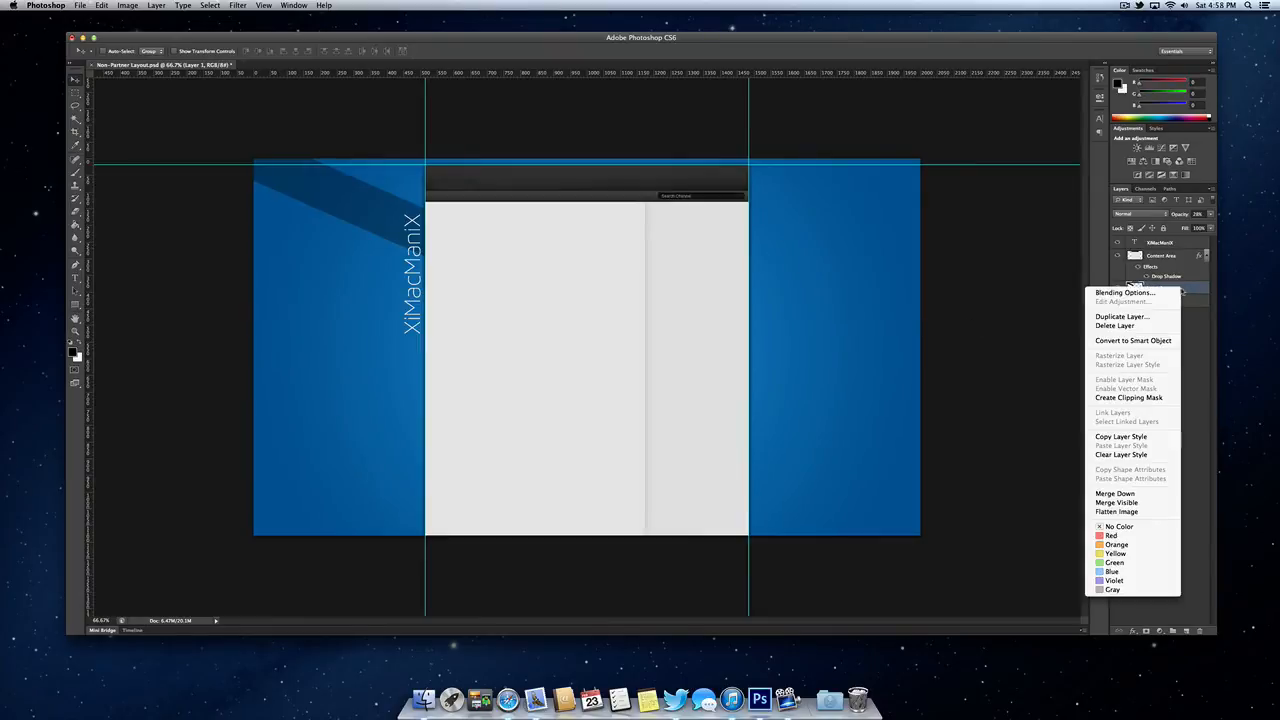
click(1153, 317)
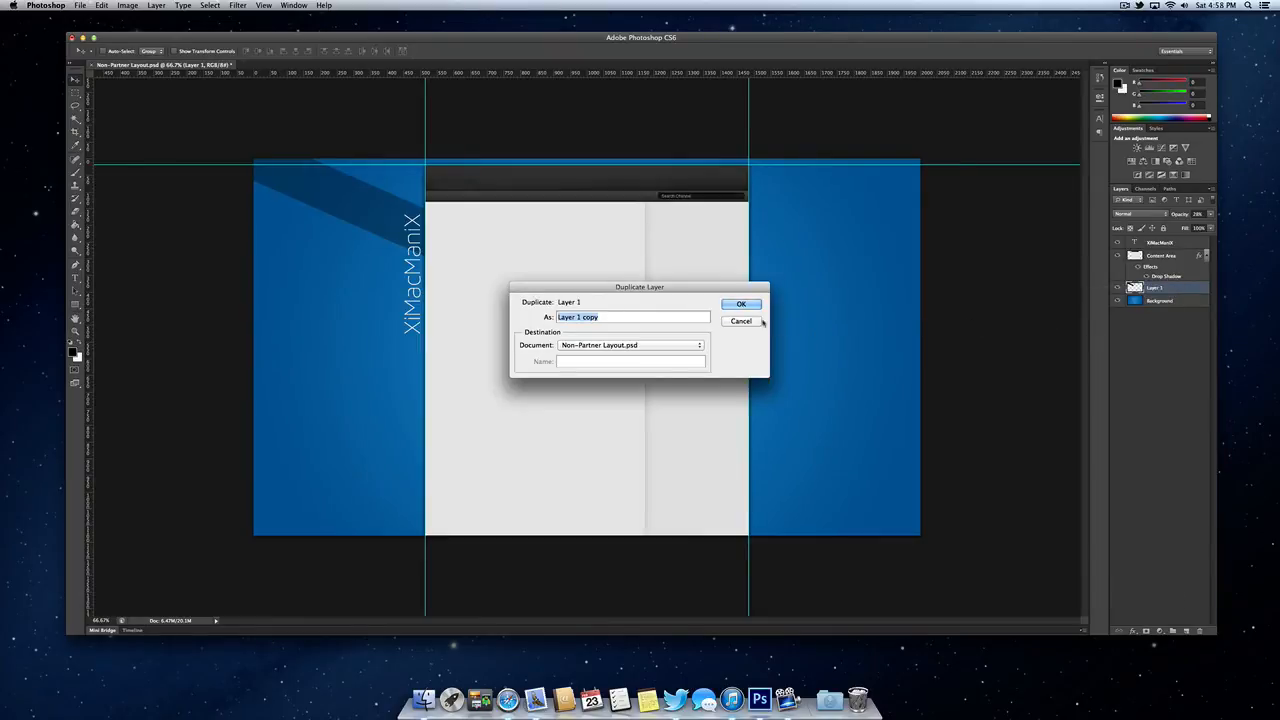
click(740, 303)
drag(573, 343, 833, 354)
Flip the bar copy horizontally and place it in the right blue area, mirroring the left bar.
key(ctrl+t)
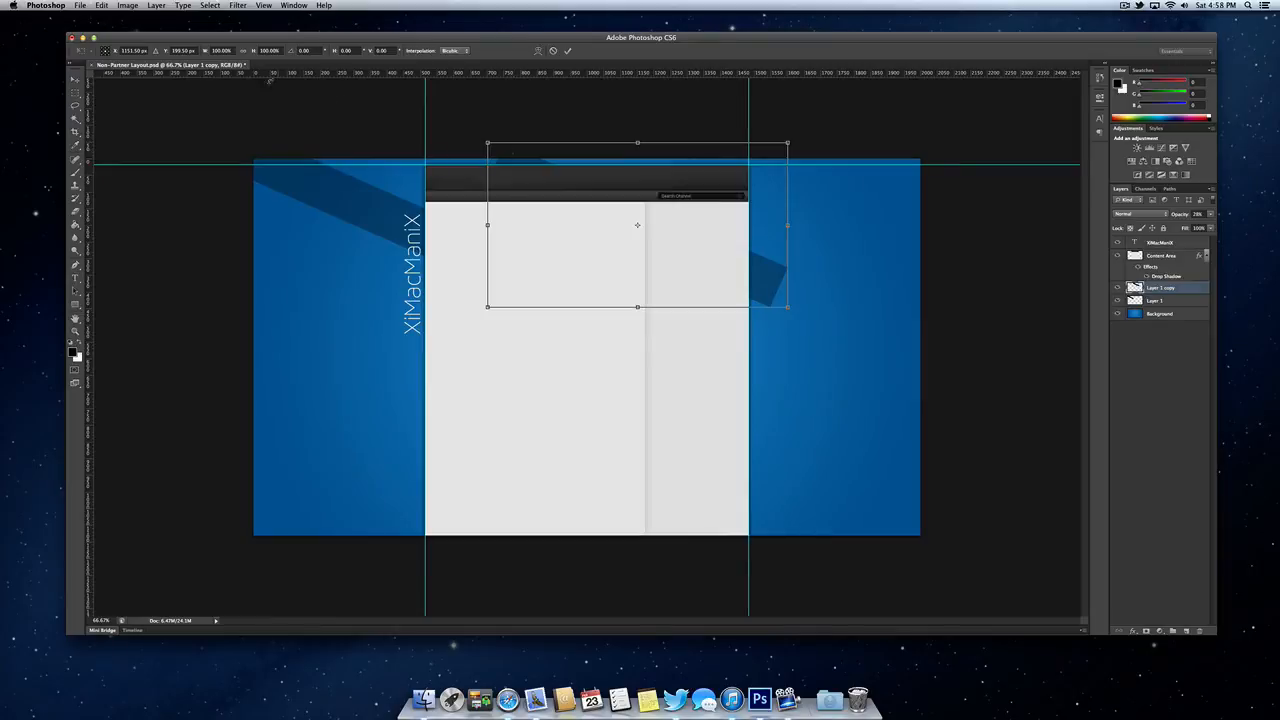
click(212, 50)
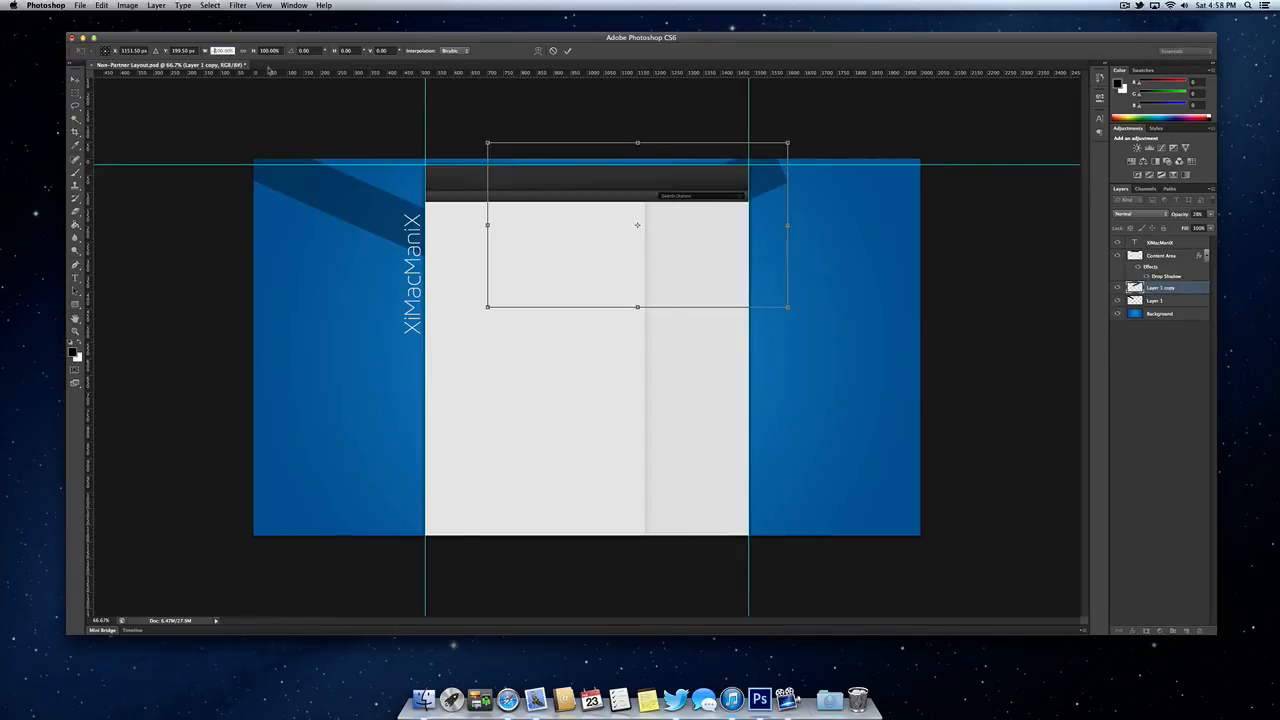
key(Return)
drag(583, 289, 728, 280)
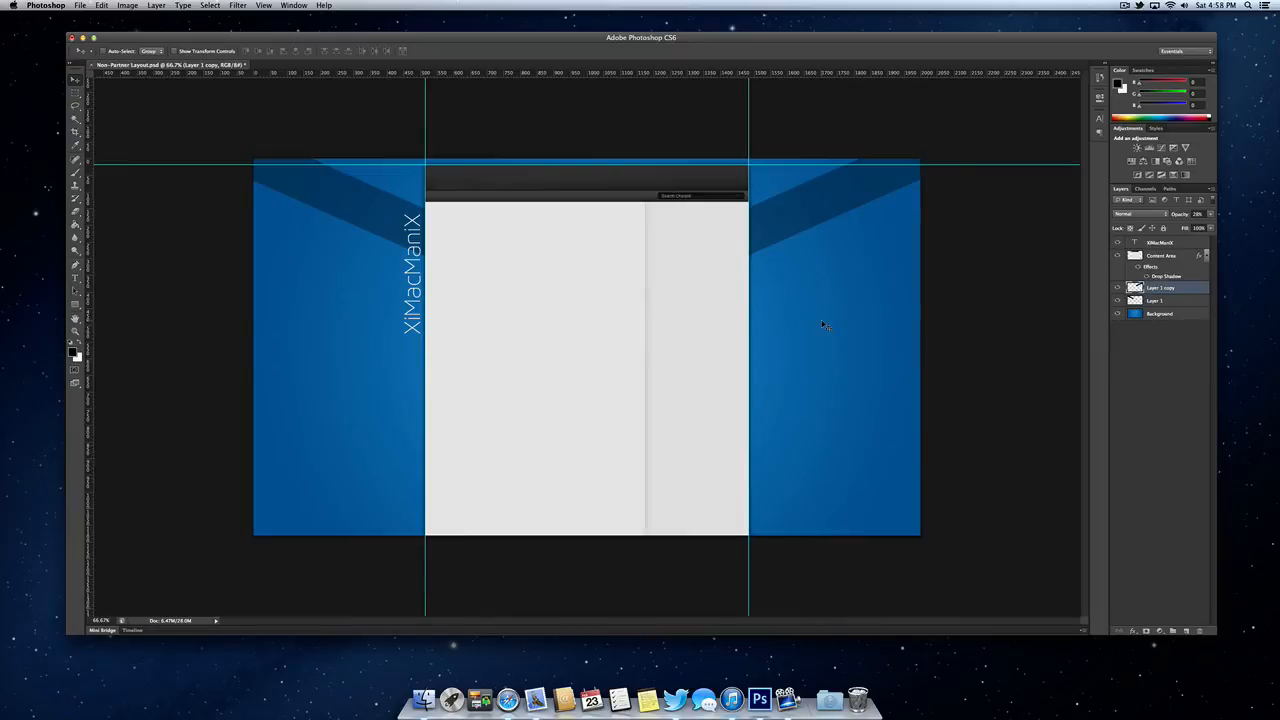
drag(824, 325, 812, 327)
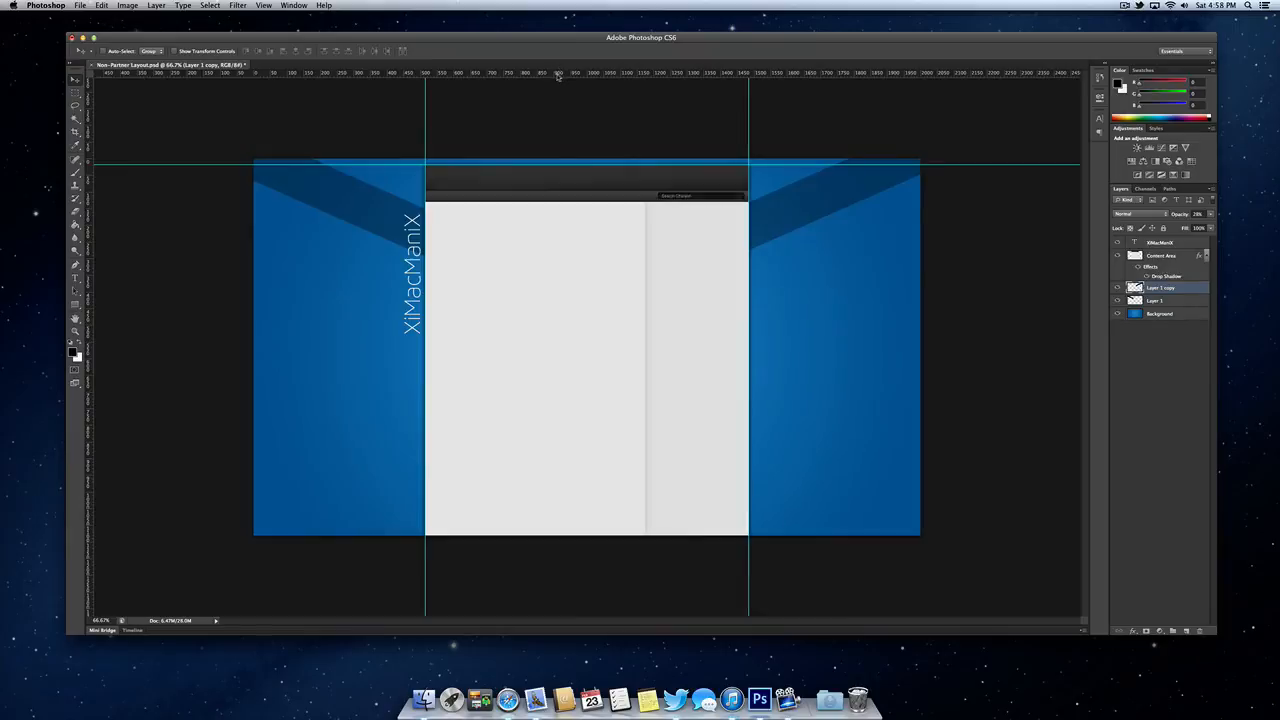
Align the right bar with the left bar's lower inner corner using a temporary horizontal guide, and remove the guide.
drag(558, 76, 560, 257)
drag(783, 234, 797, 237)
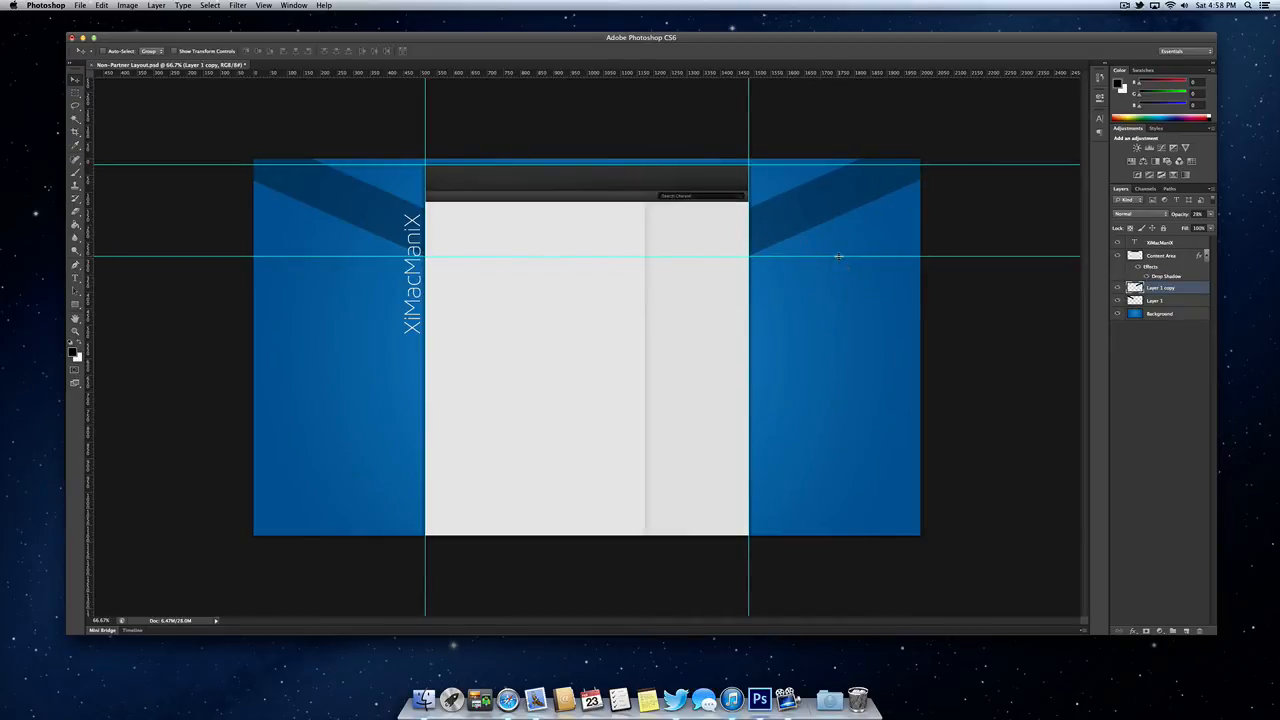
drag(856, 160, 856, 74)
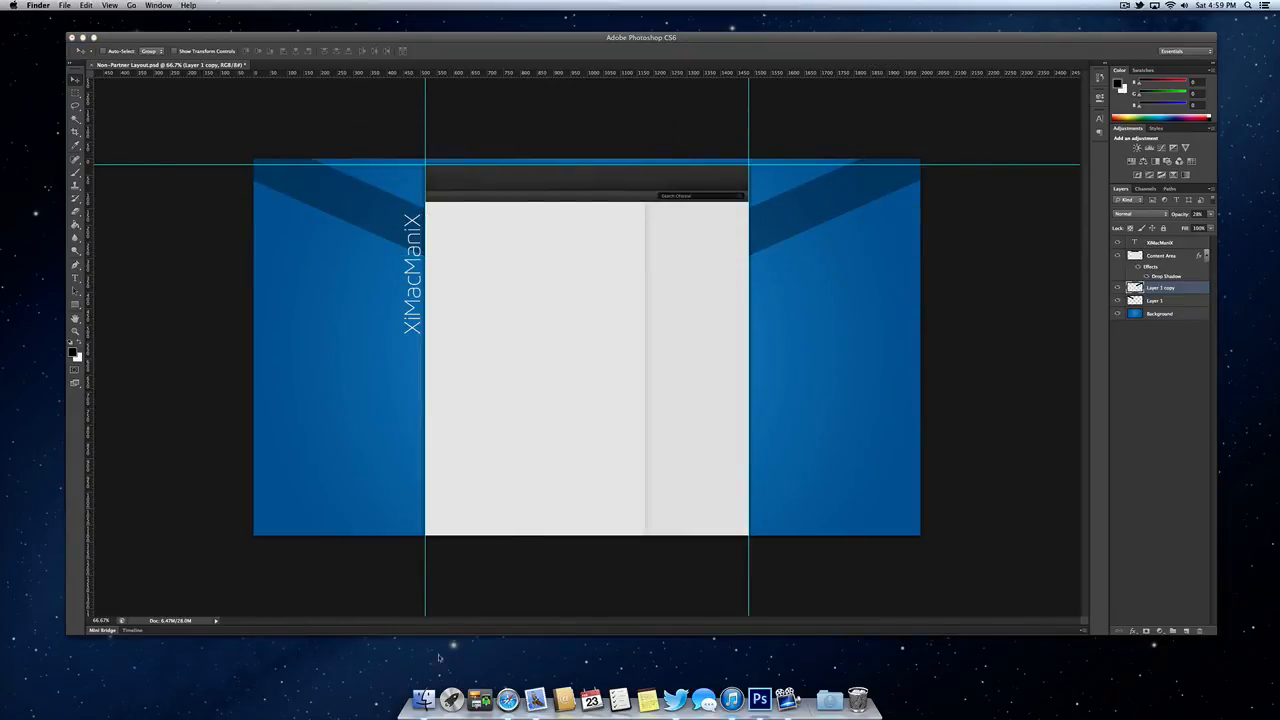
Switch to Finder and place Flare9.psd from the OpticalFlaresPack folder into the Photoshop document, over the upper right blue area.
click(424, 695)
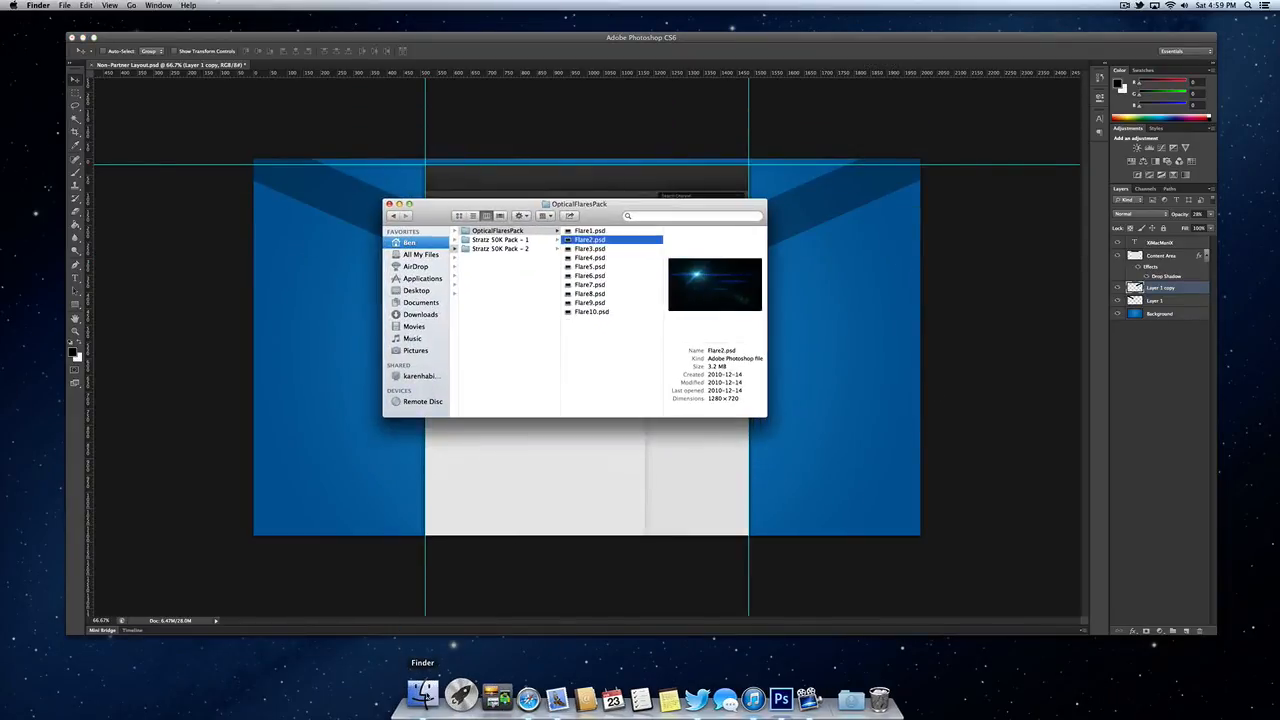
click(592, 312)
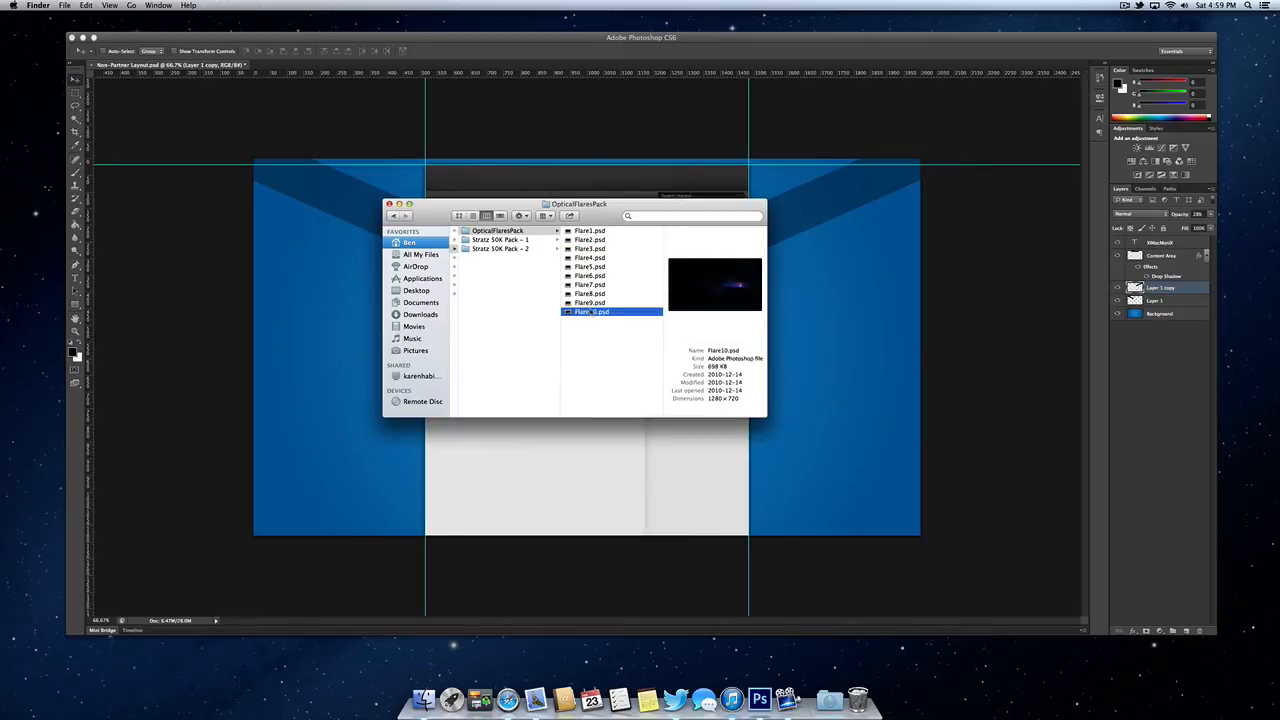
click(591, 305)
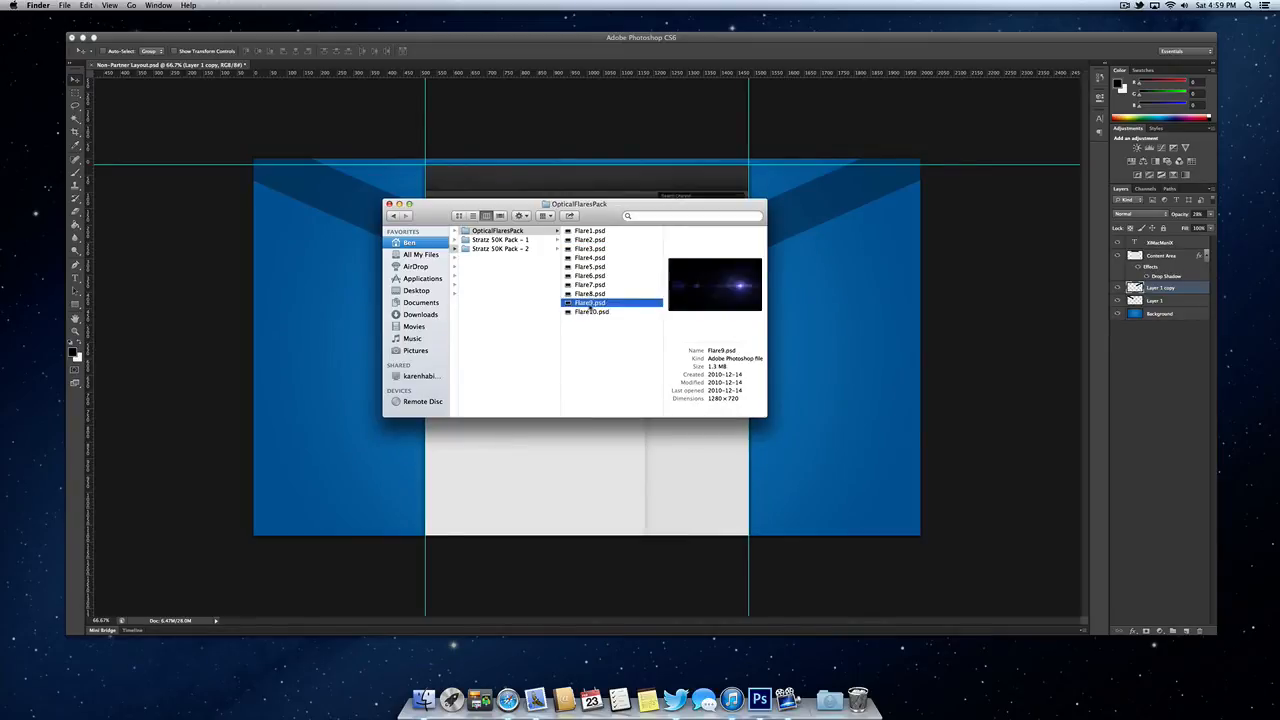
drag(591, 303, 866, 289)
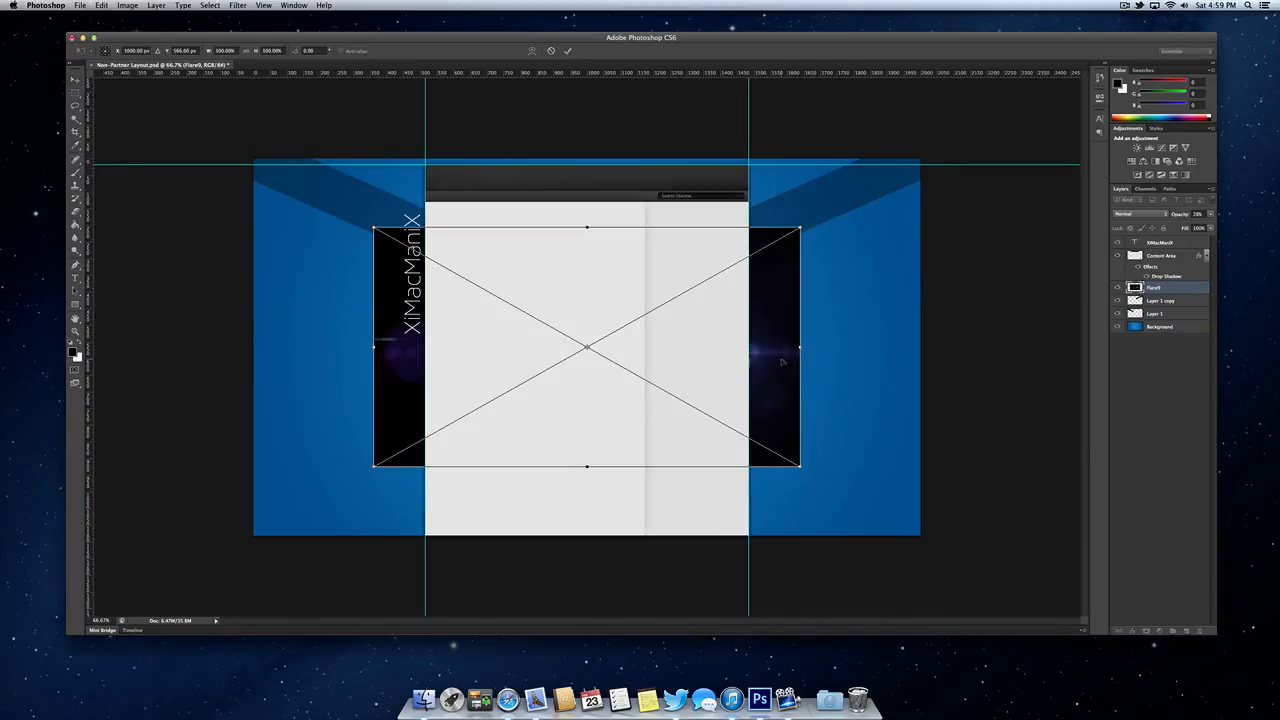
drag(788, 363, 863, 302)
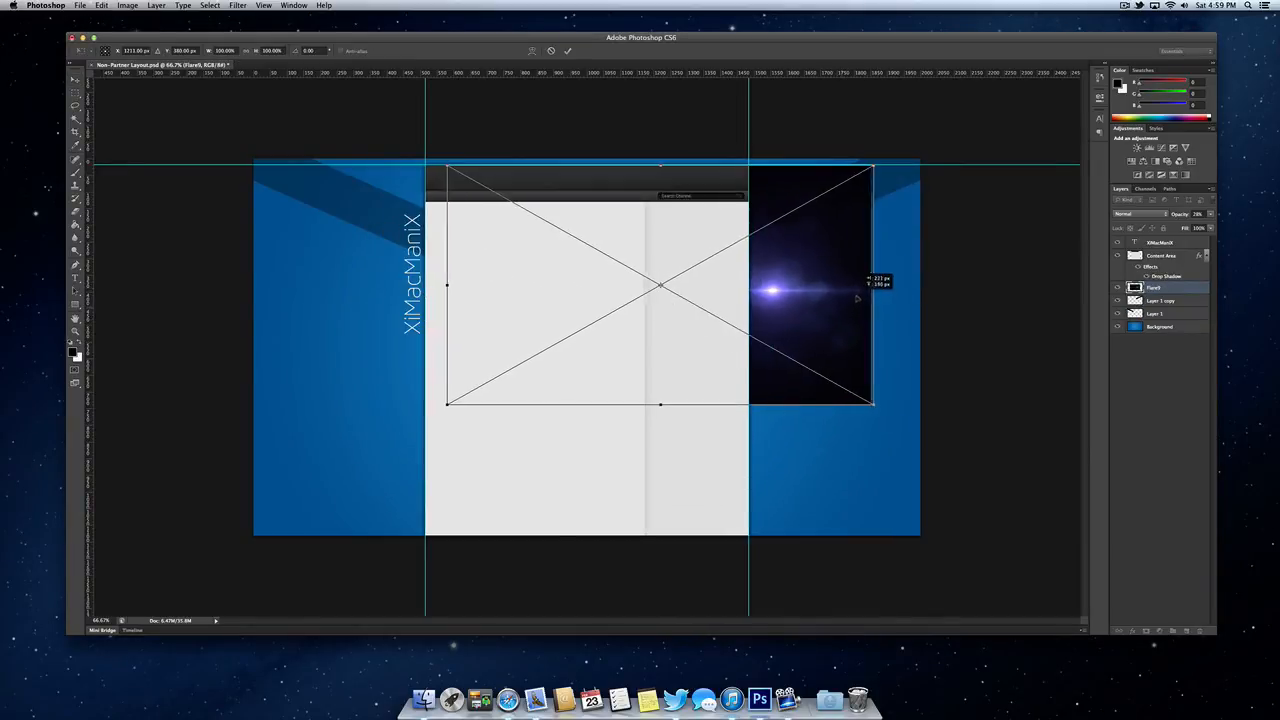
key(Return)
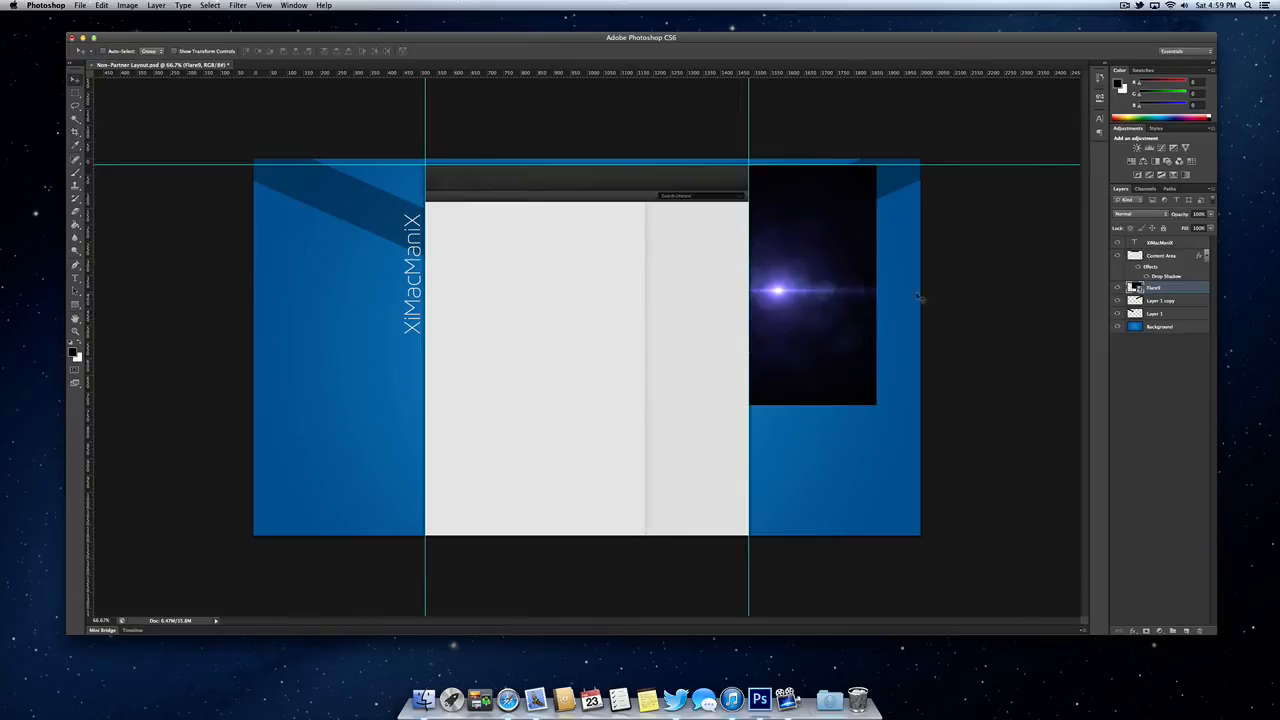
Rasterize the flare layer, move it to the canvas's upper-right corner, and set its blend mode to Screen.
right_click(1176, 288)
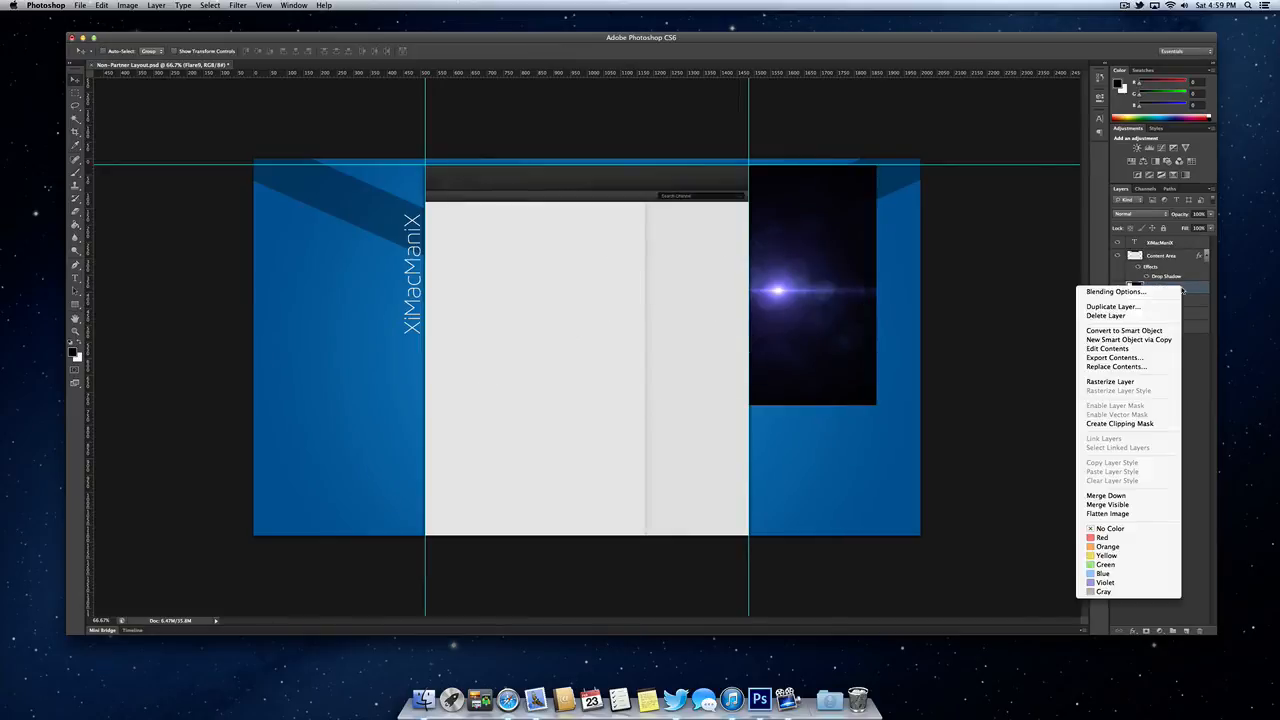
click(1153, 383)
drag(845, 349, 926, 272)
click(1150, 214)
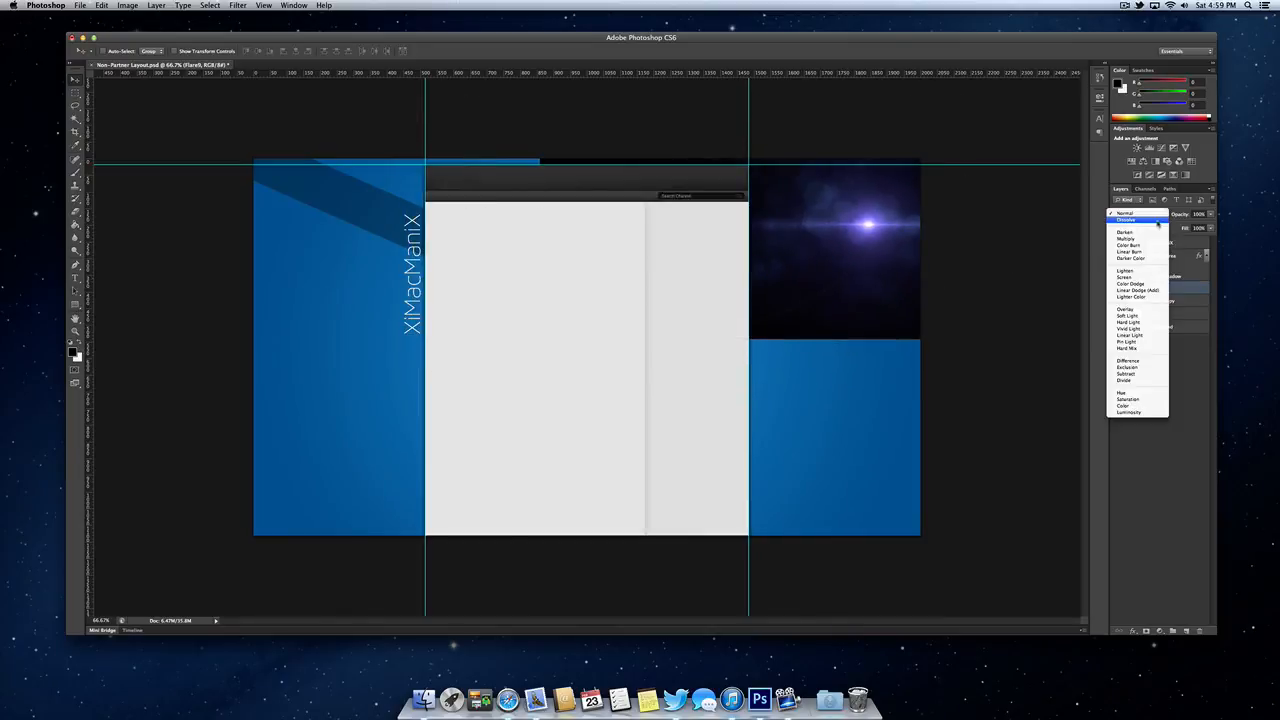
click(1140, 277)
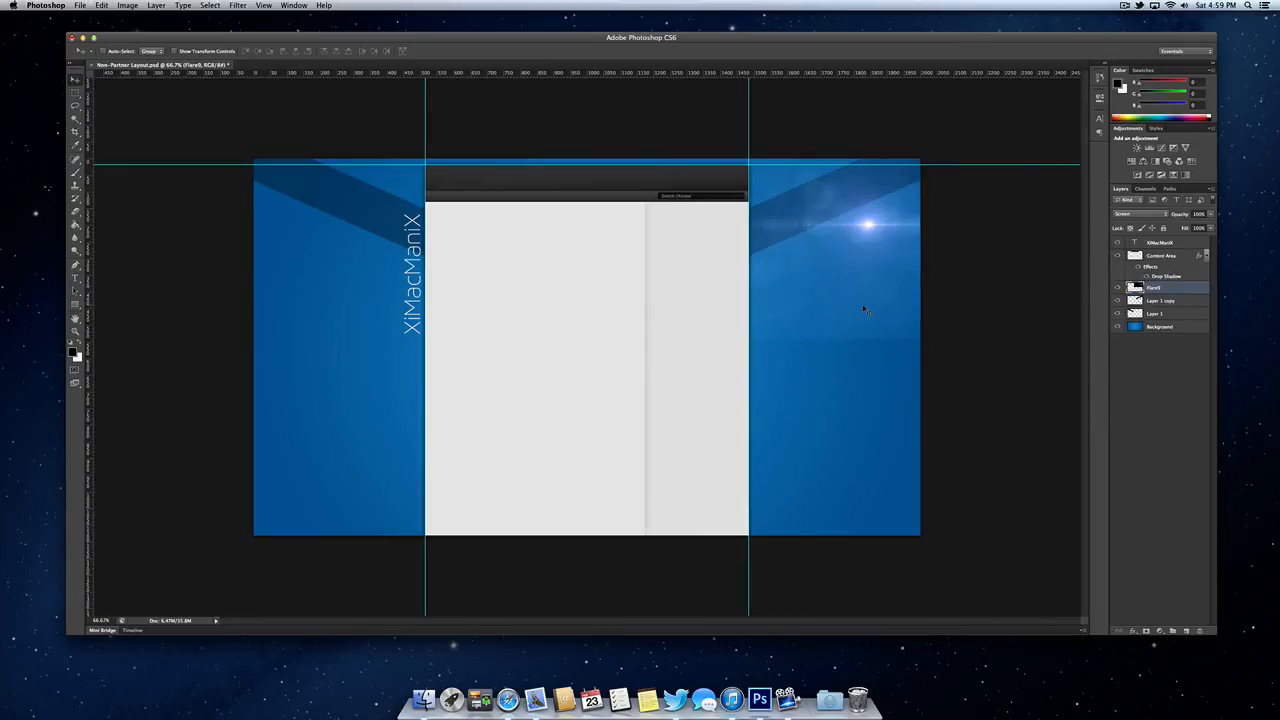
Move the flare so its bright centre sits at the content area's upper-right corner, keeping the Screen blend mode.
click(1138, 214)
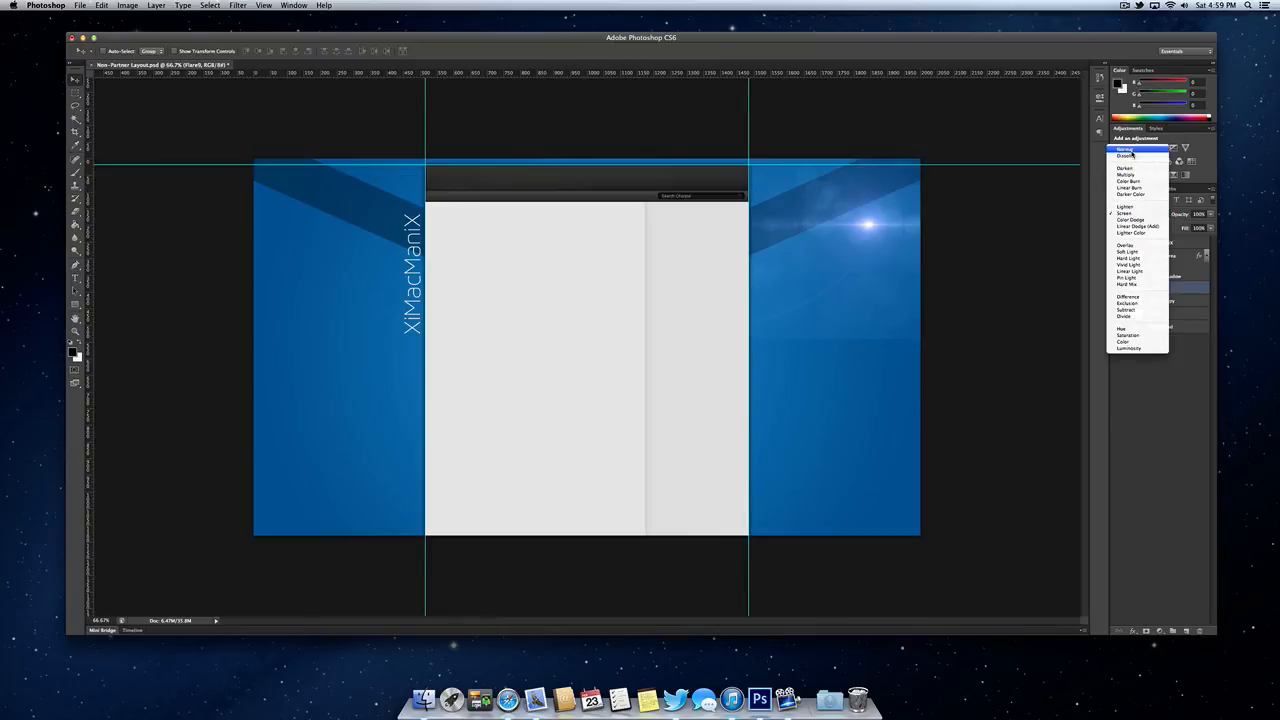
click(854, 254)
drag(886, 284, 752, 228)
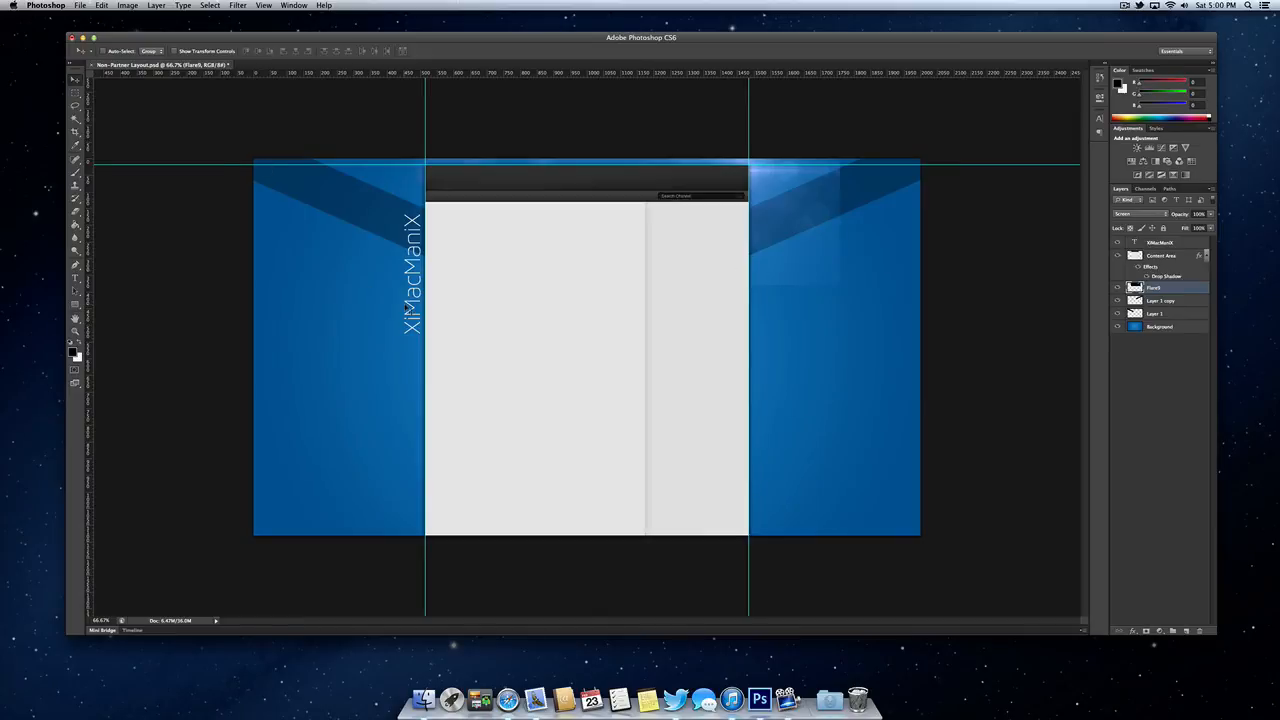
Erase the flare's hard outer edges in the right blue area with a soft 374 px eraser at 0% hardness.
key(e)
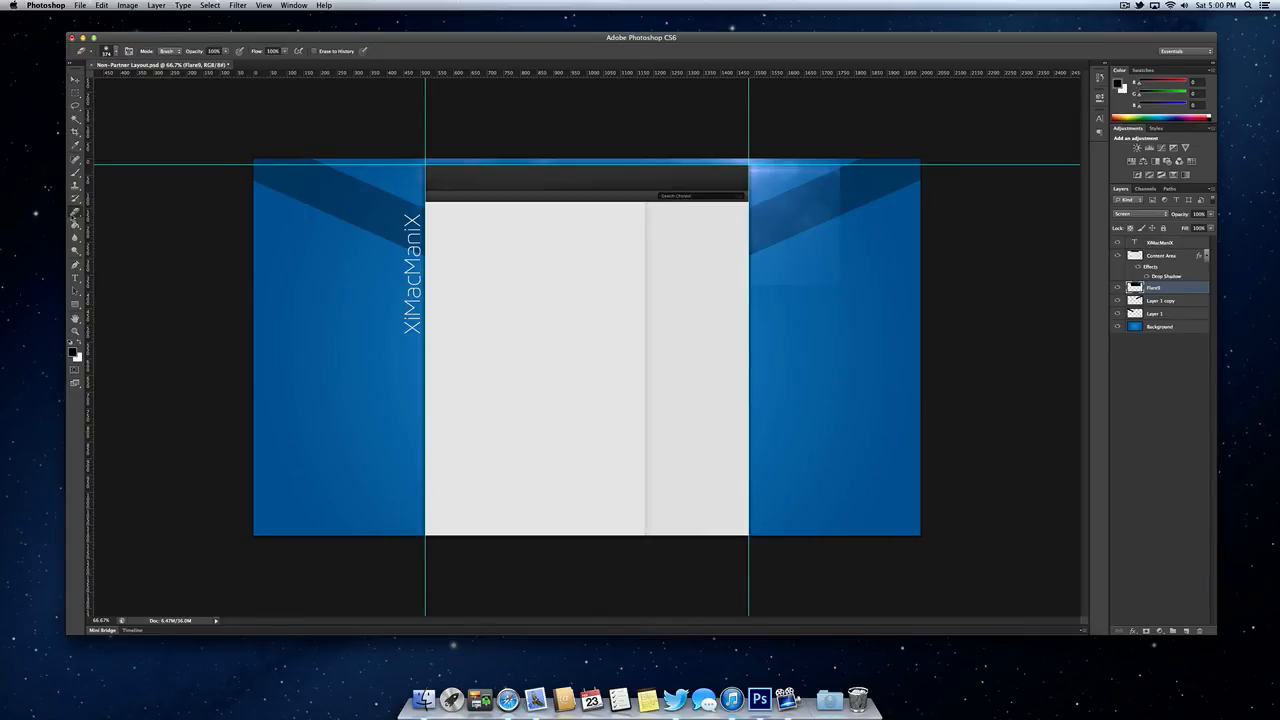
click(115, 50)
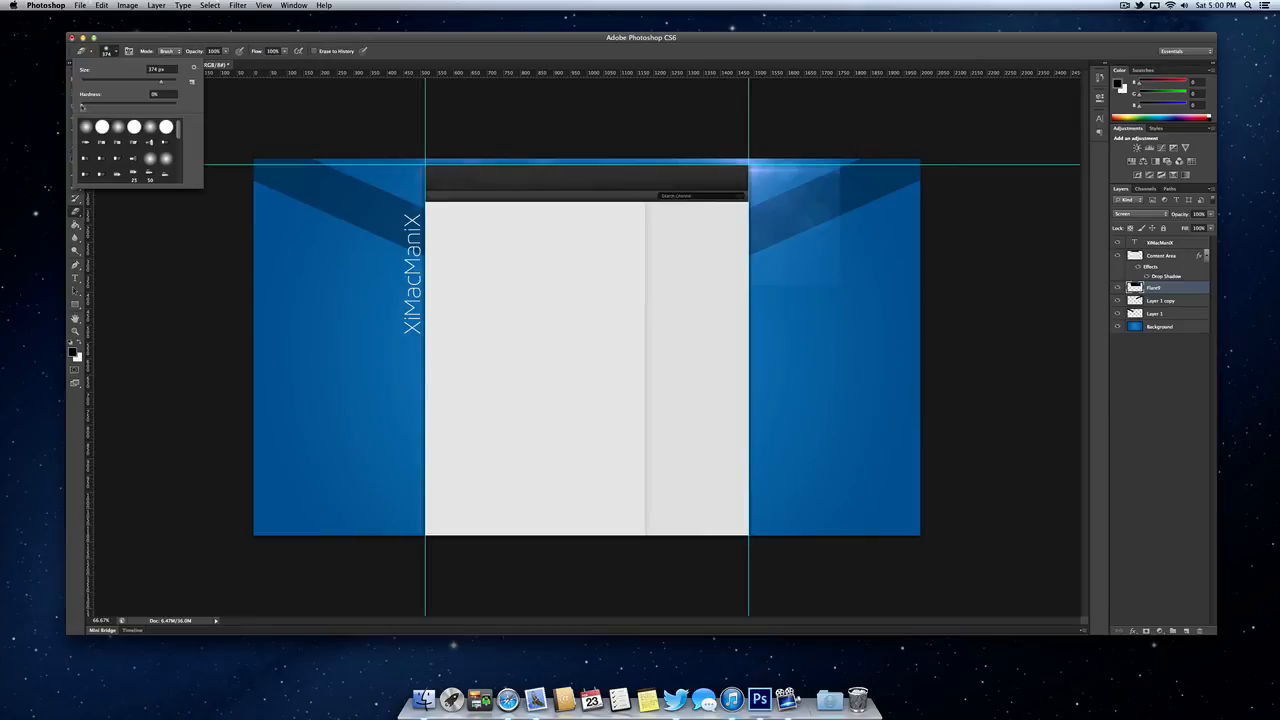
click(116, 51)
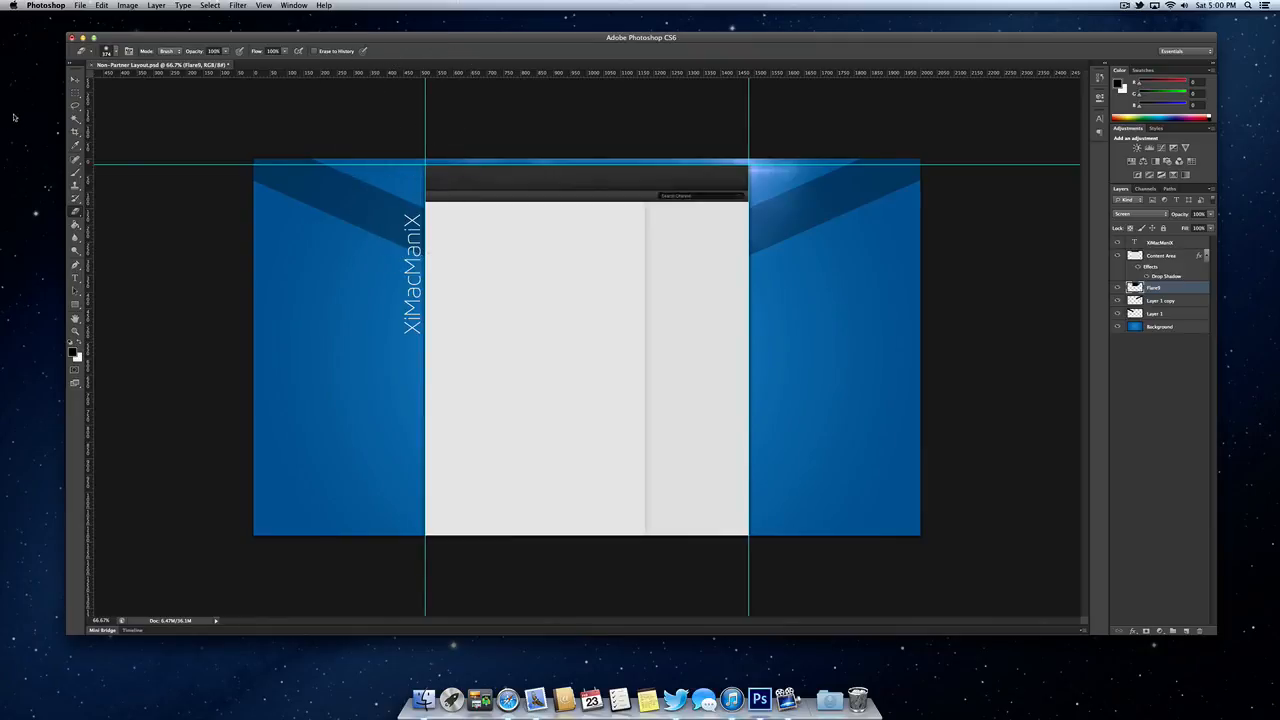
click(76, 78)
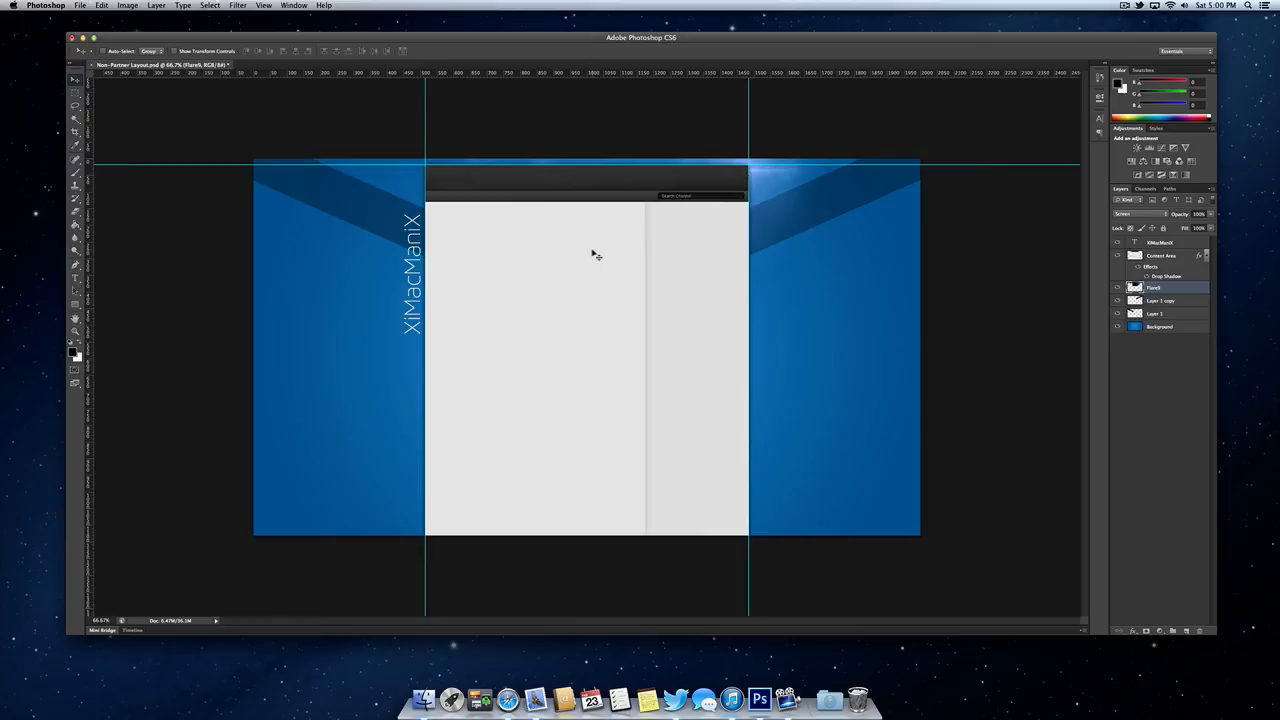
Set the vertical XiMacManiX text's font size to 61.23 pt and move it up along the content area's left edge.
key(t)
click(412, 320)
double_click(412, 315)
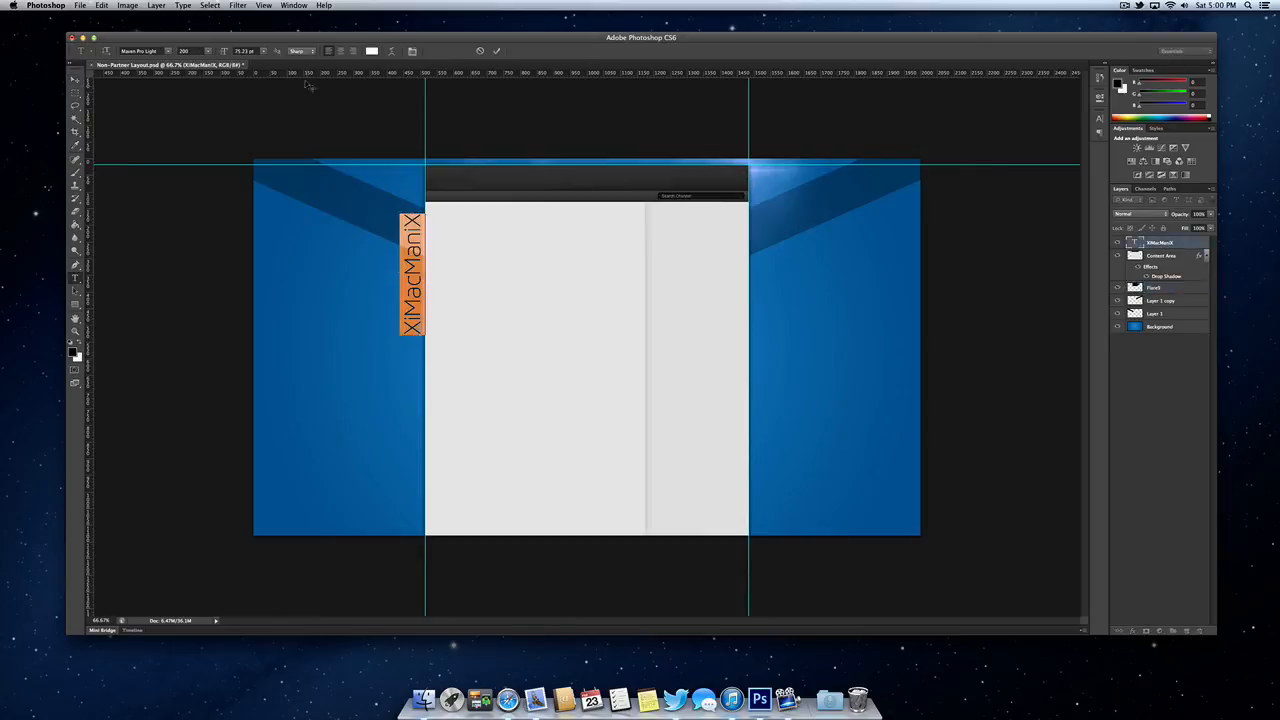
drag(226, 51, 214, 55)
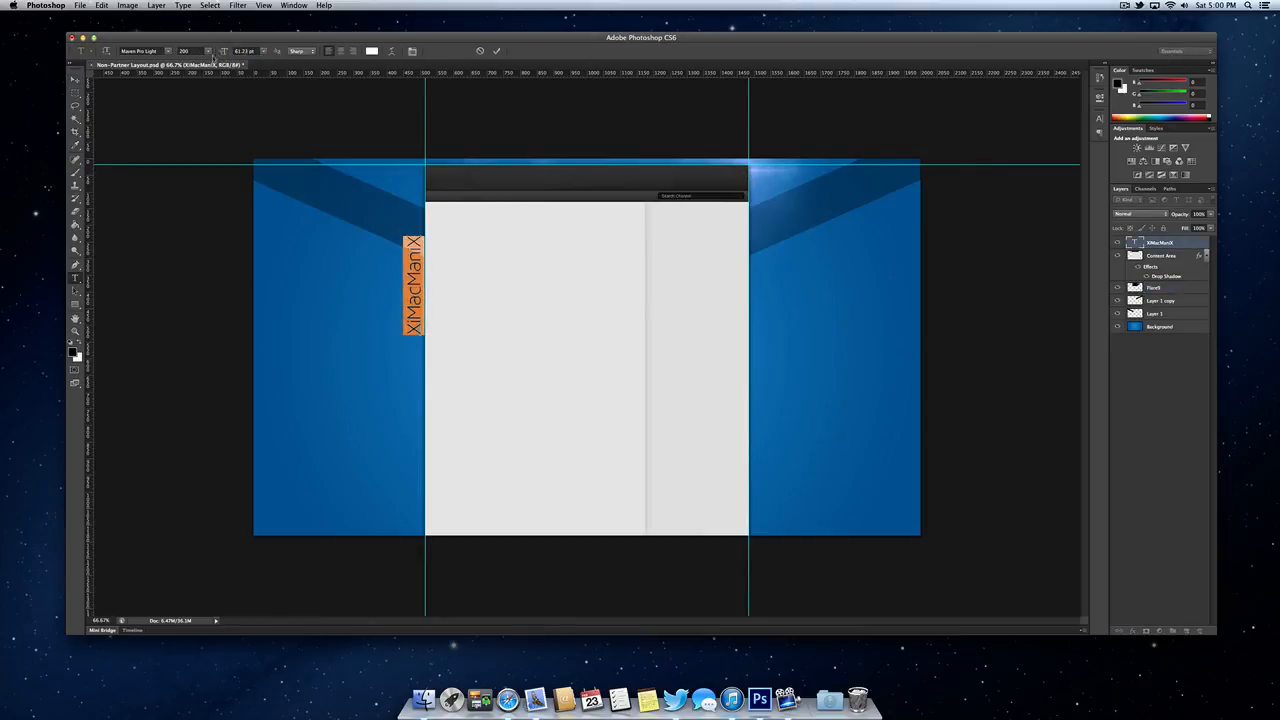
click(76, 80)
drag(522, 300, 526, 272)
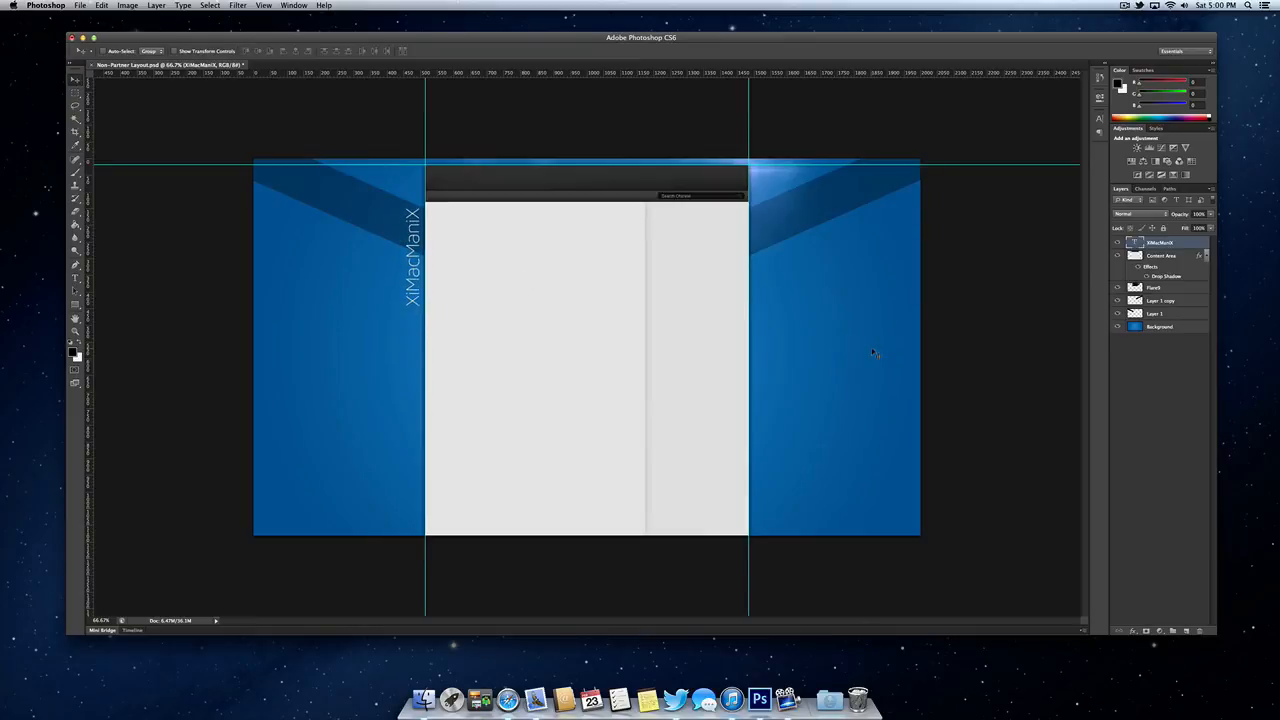